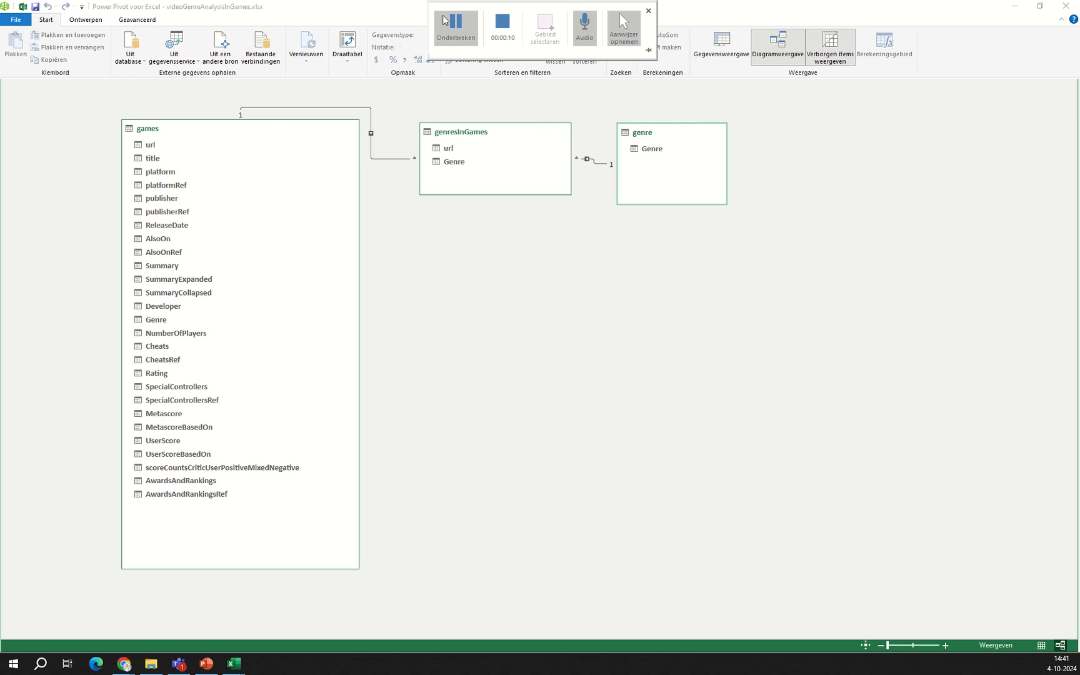
# - Examine the games, genresInGames and genre tables in the data model diagram, including their key fields and relationships
pyautogui.click(452, 37)
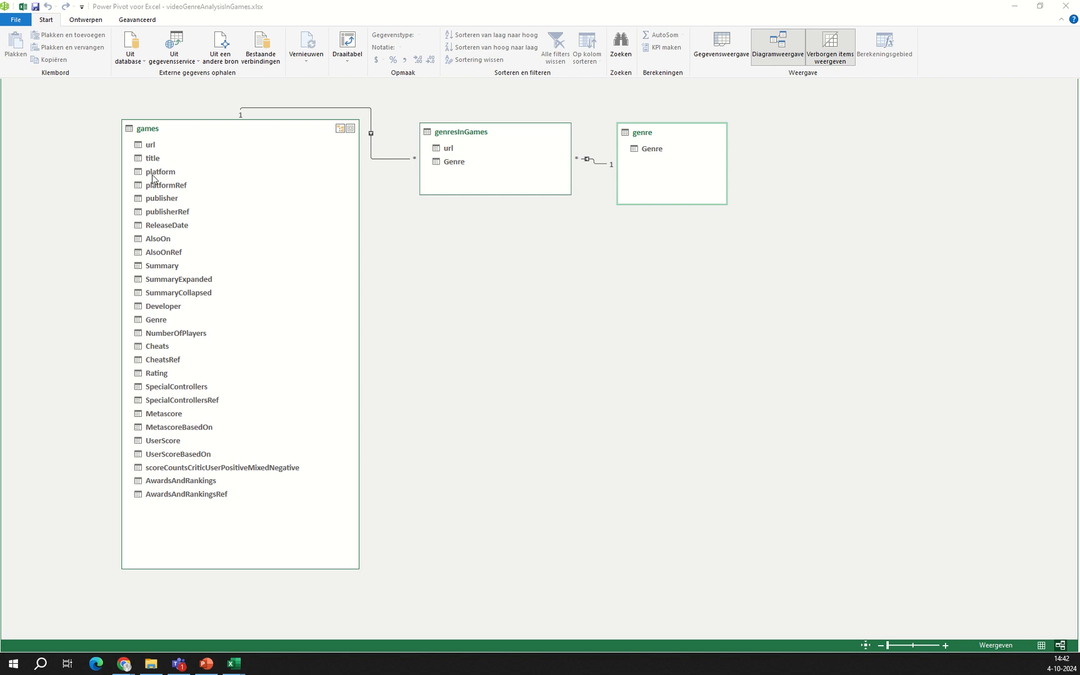
pyautogui.click(152, 144)
pyautogui.click(152, 144)
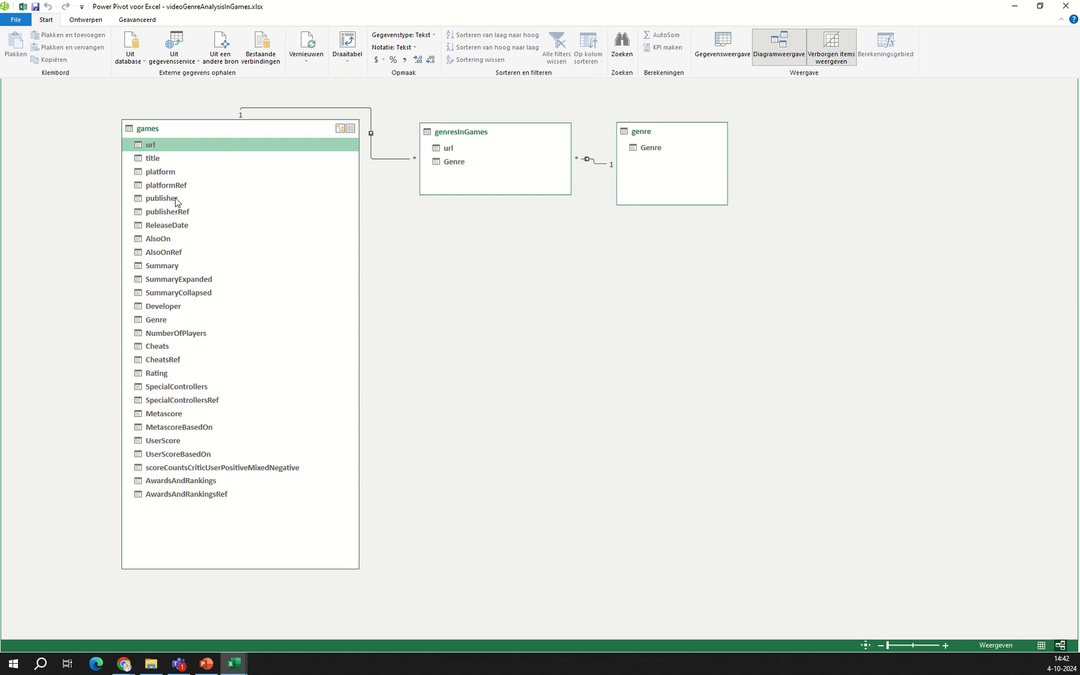
pyautogui.click(169, 325)
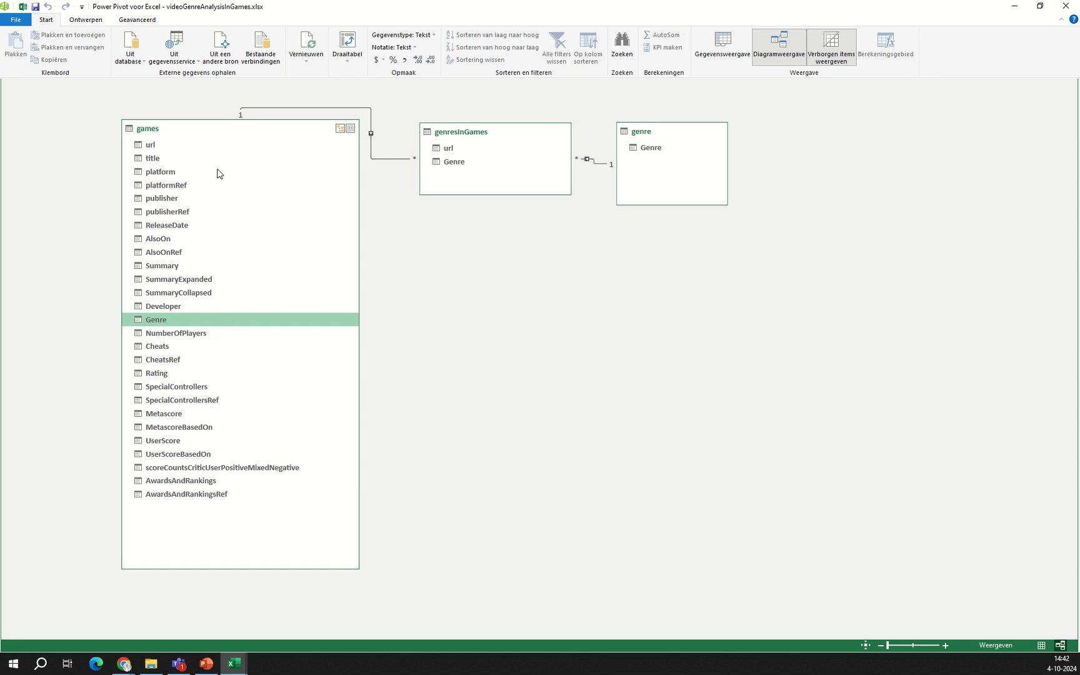
pyautogui.click(486, 132)
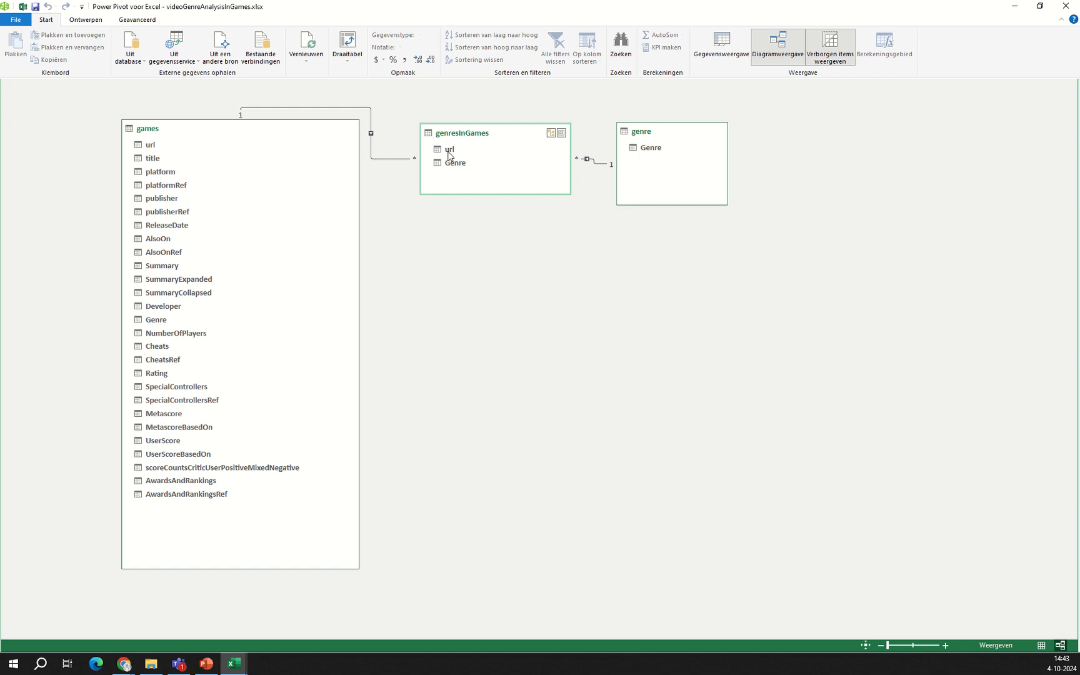
pyautogui.click(671, 135)
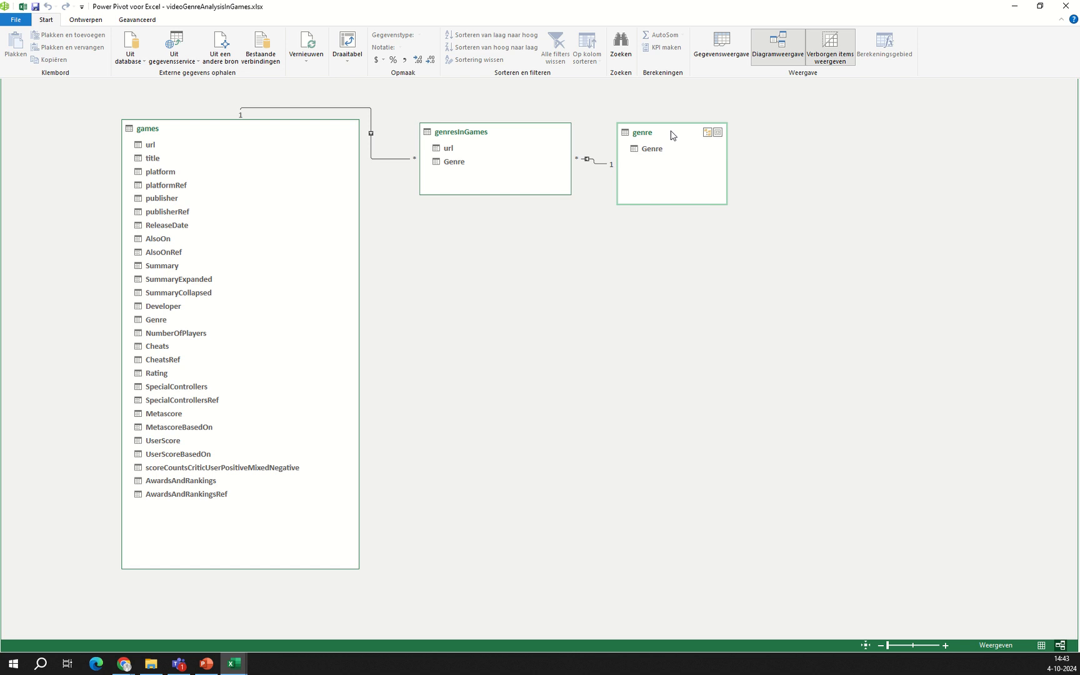
pyautogui.click(502, 134)
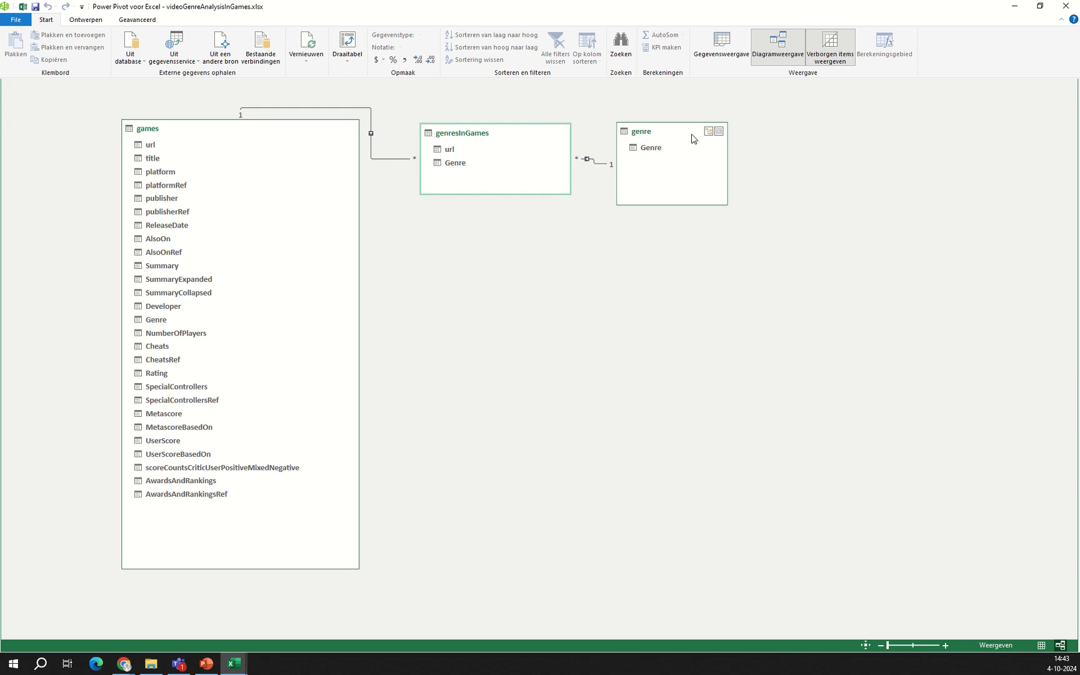
pyautogui.click(666, 138)
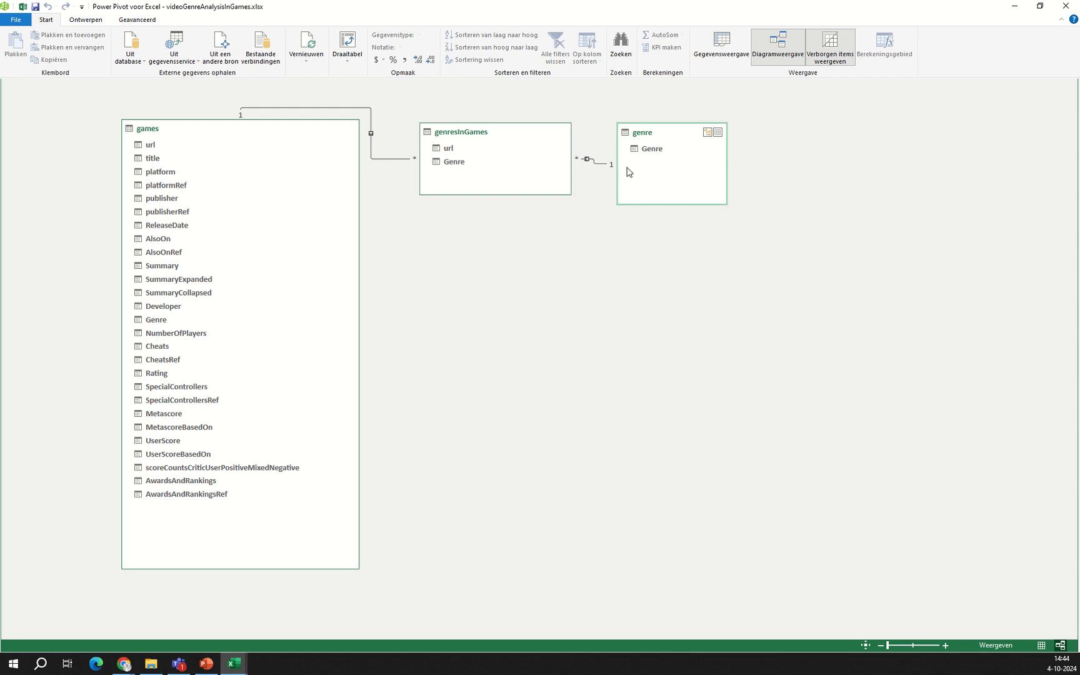
pyautogui.click(596, 160)
pyautogui.click(457, 133)
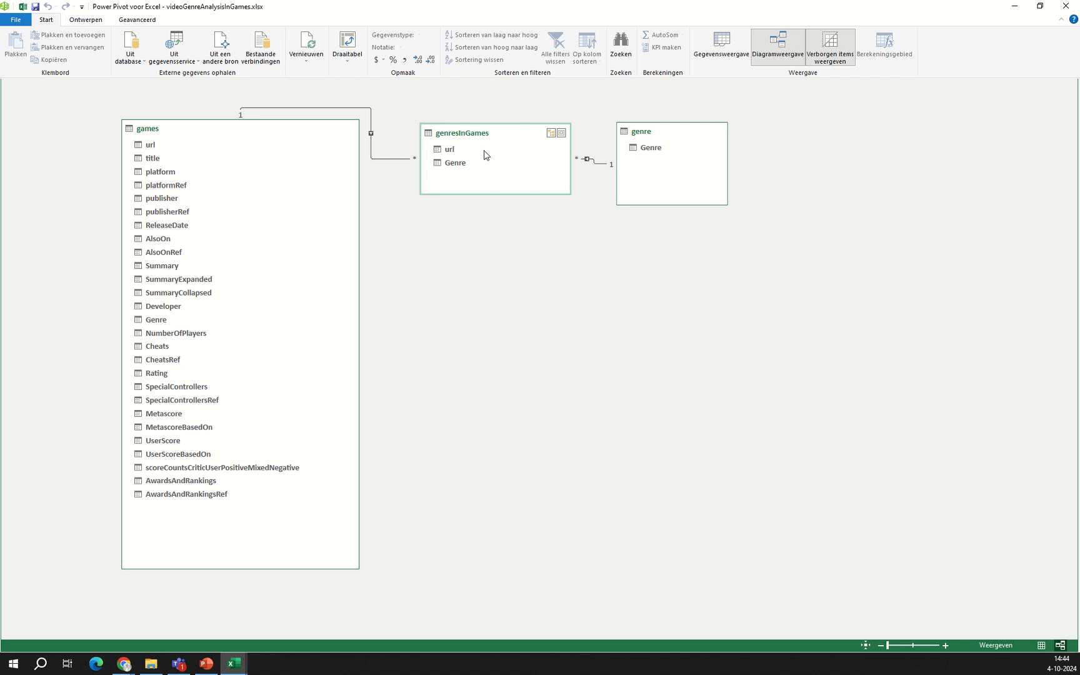
pyautogui.click(248, 131)
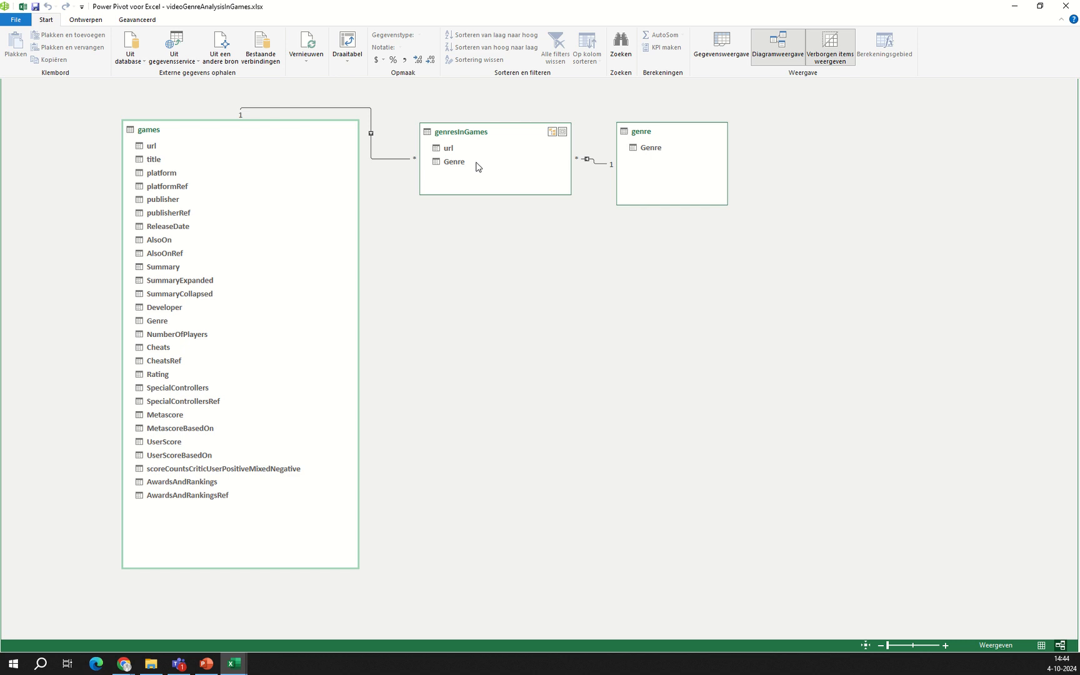
pyautogui.moveTo(415, 162)
pyautogui.moveTo(439, 182)
# - Create a flattened pivot table from the data model on a new worksheet
pyautogui.click(347, 63)
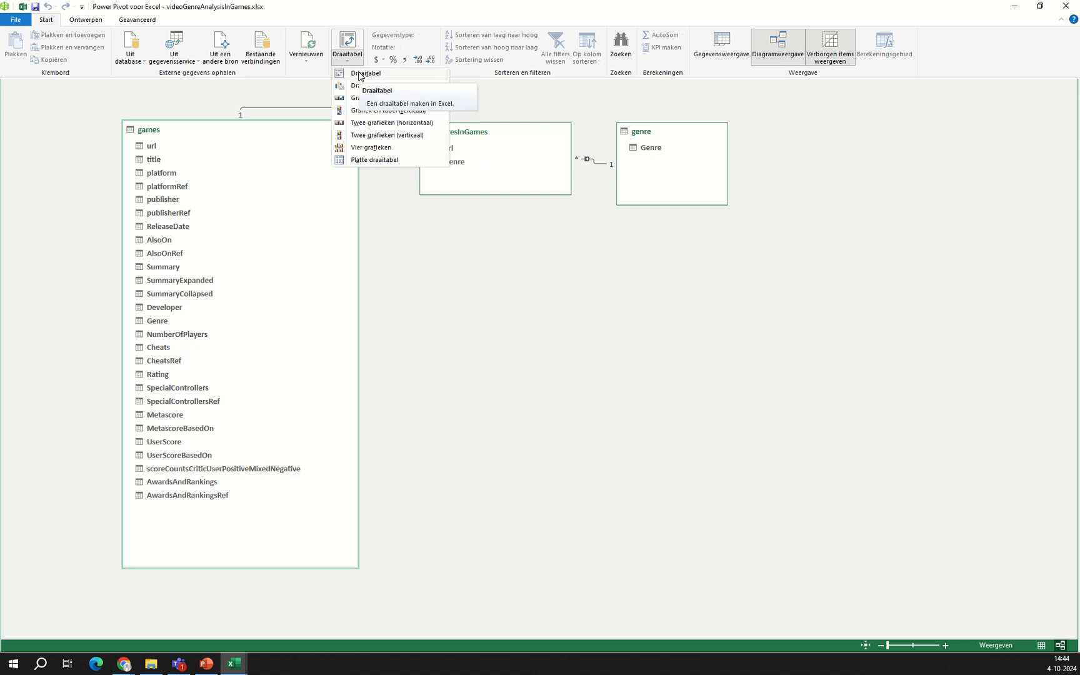
pyautogui.click(376, 162)
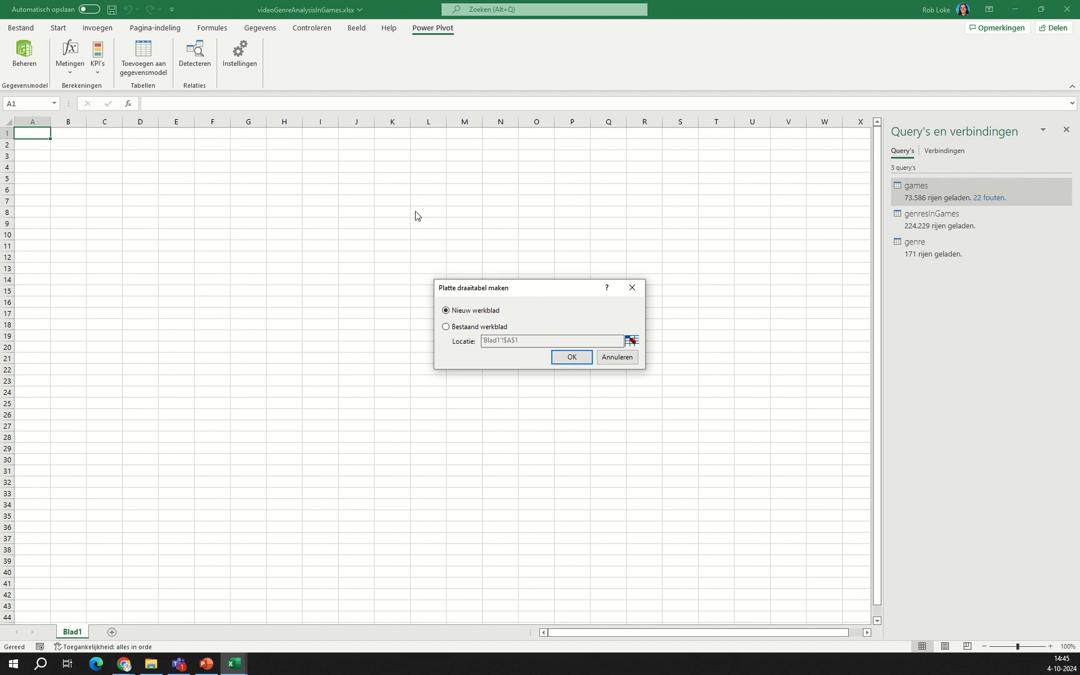
pyautogui.click(576, 361)
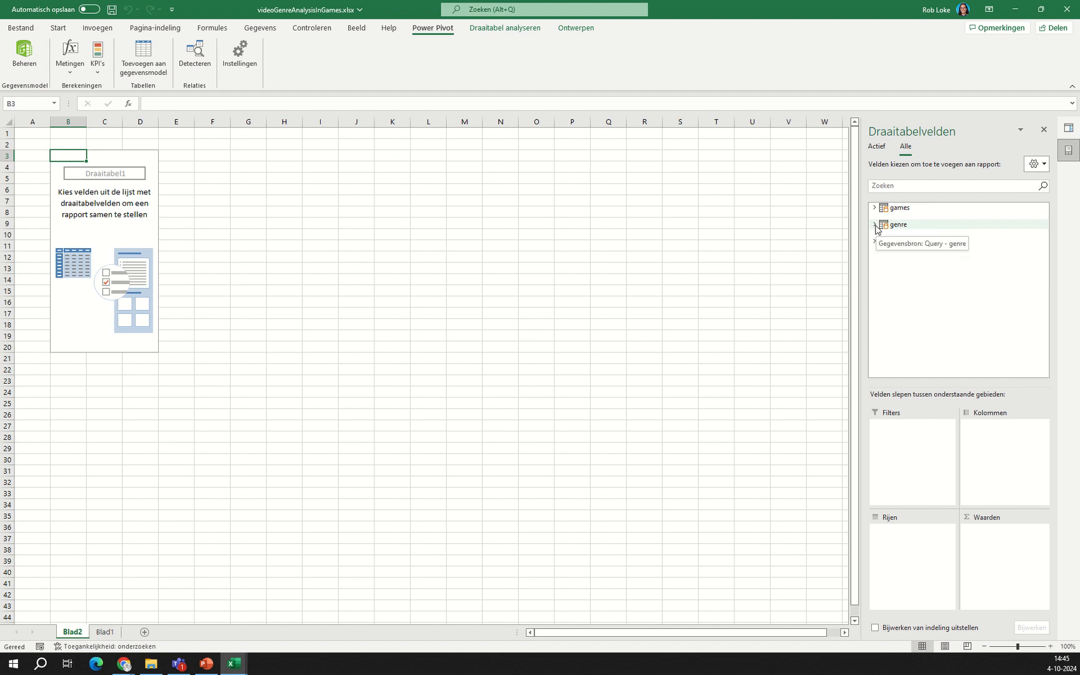
# - Add Genre from the genre table as pivot rows and the count of url from genresInGames as values
pyautogui.click(876, 226)
pyautogui.moveTo(911, 235); pyautogui.dragTo(937, 556)
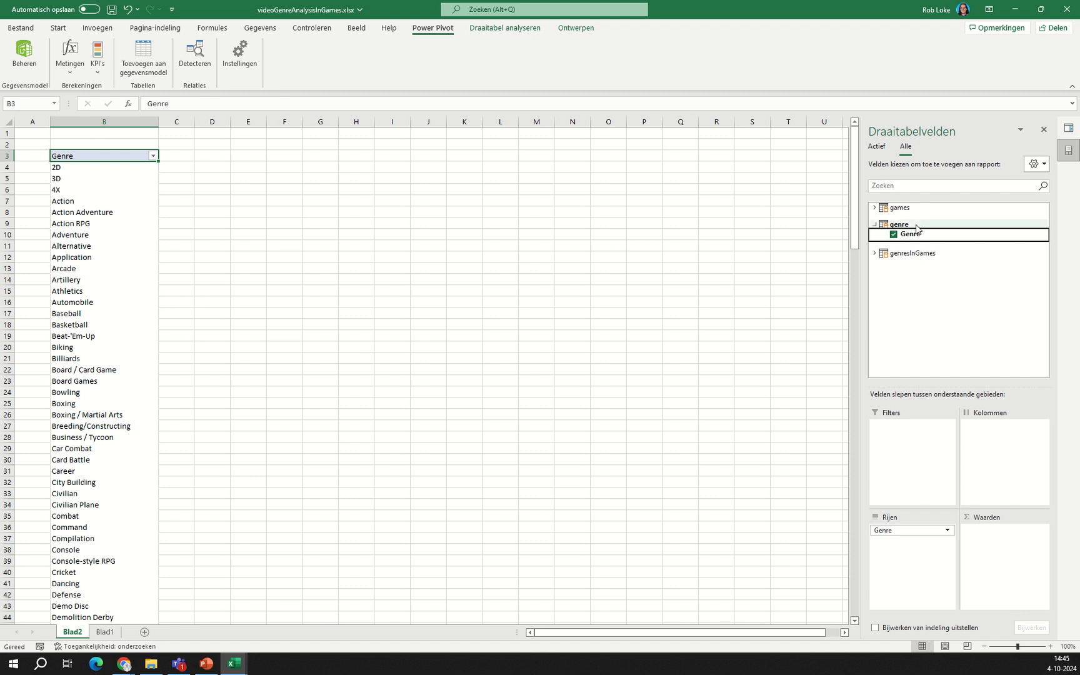
pyautogui.click(874, 253)
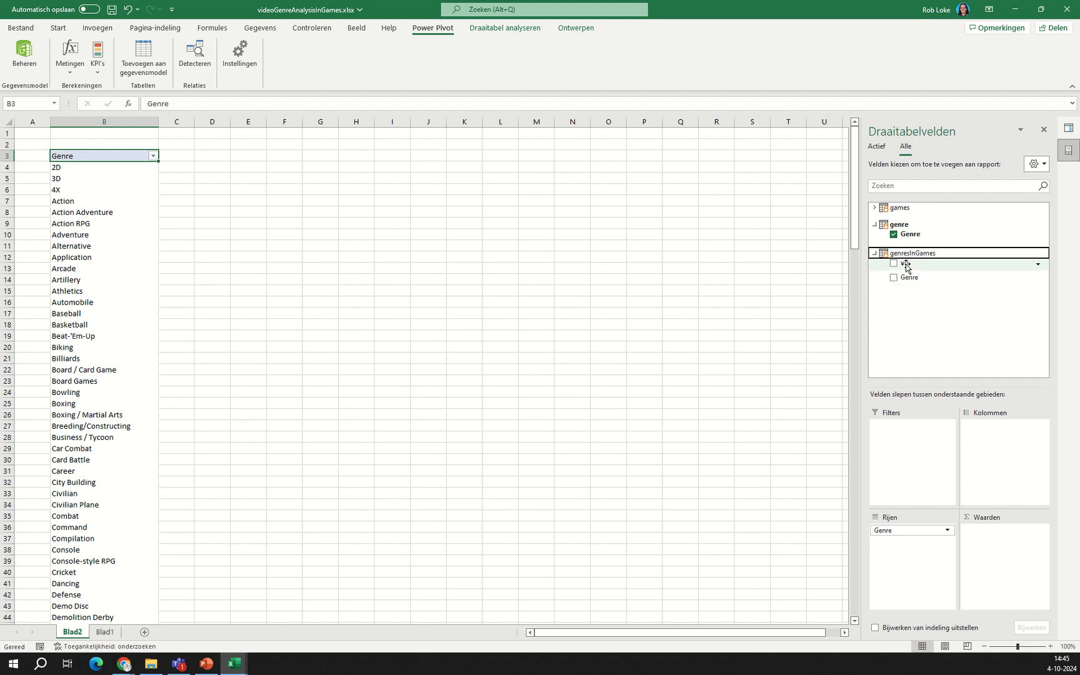
pyautogui.moveTo(906, 265); pyautogui.dragTo(1015, 547)
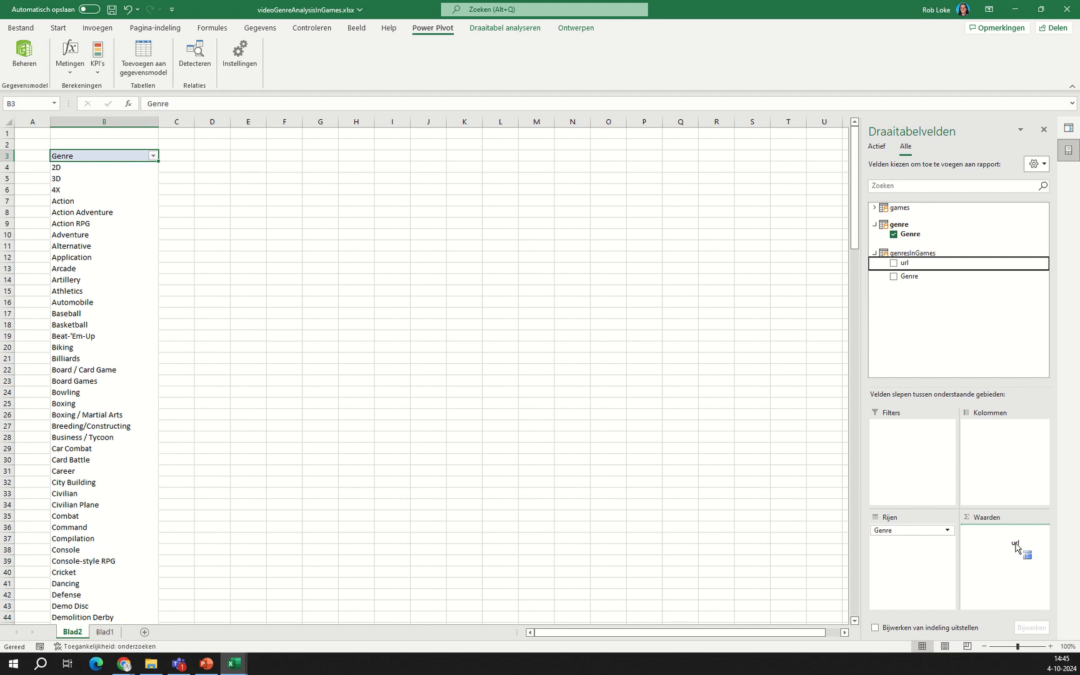
pyautogui.moveTo(1016, 547); pyautogui.dragTo(1015, 547)
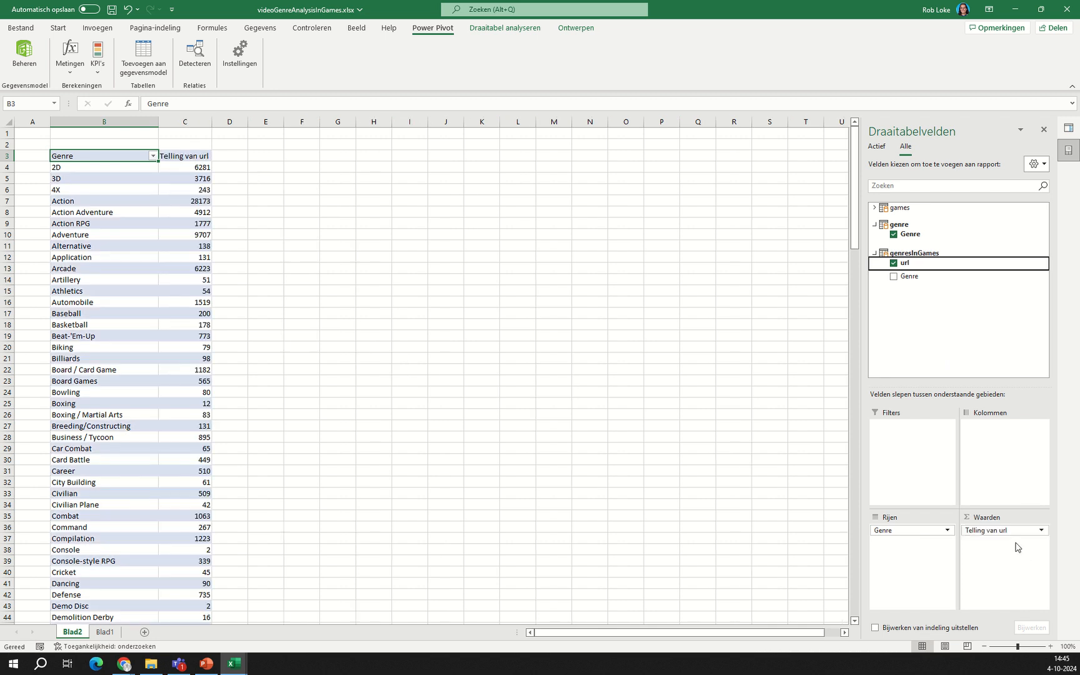
# - Sort the pivot table's genres in descending order by Telling van url
pyautogui.click(154, 156)
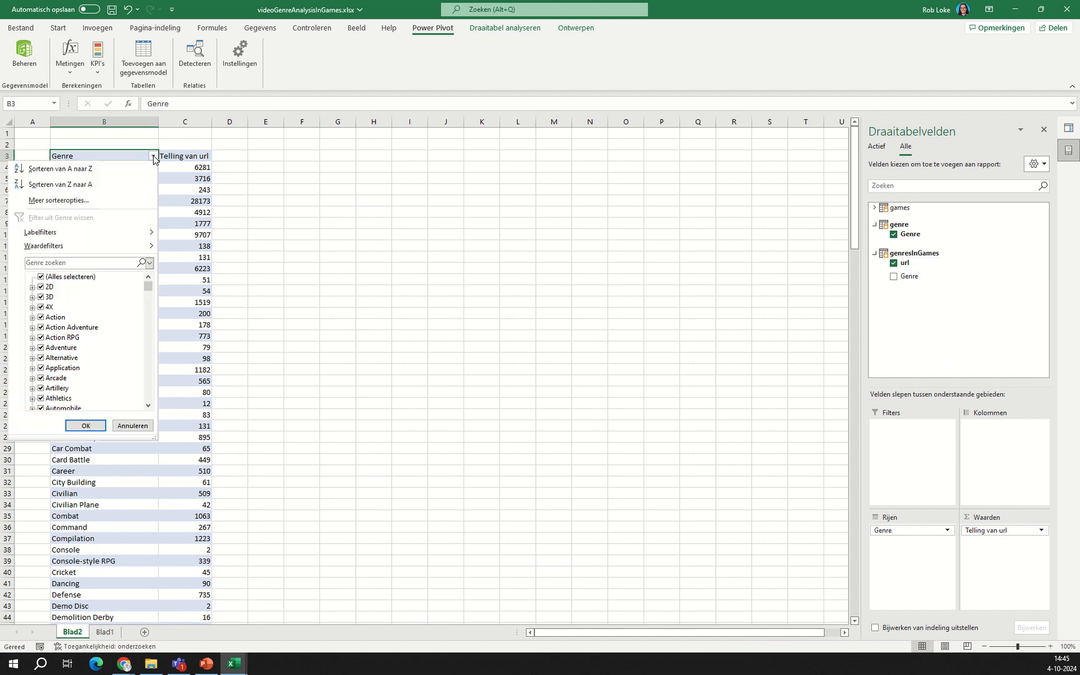
pyautogui.click(128, 201)
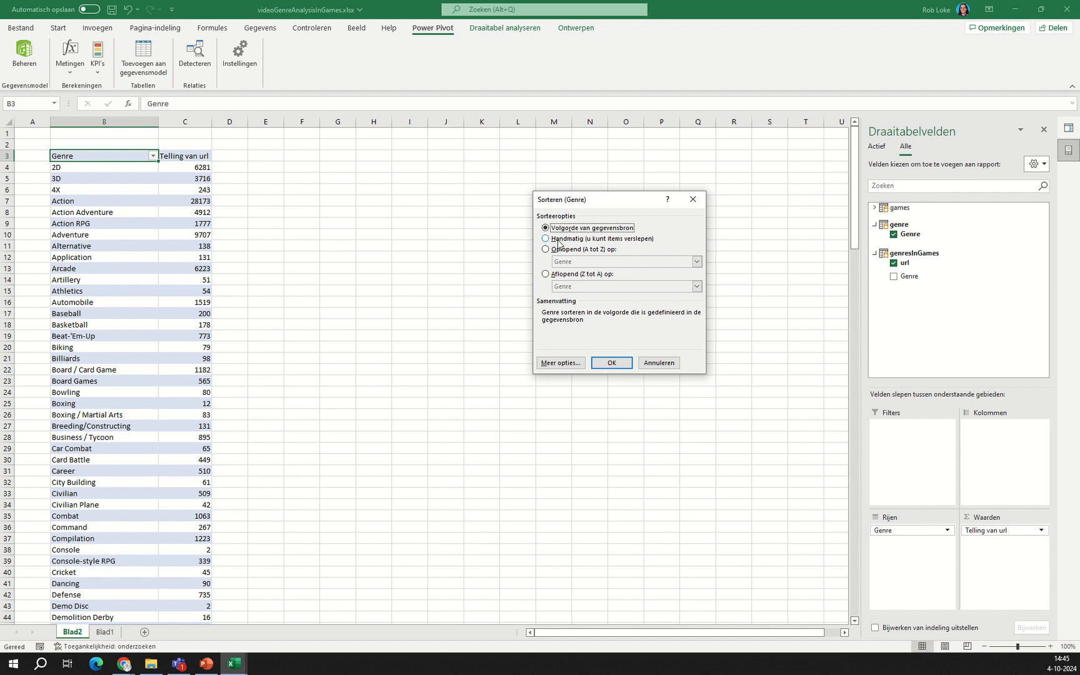
pyautogui.click(568, 280)
pyautogui.click(574, 286)
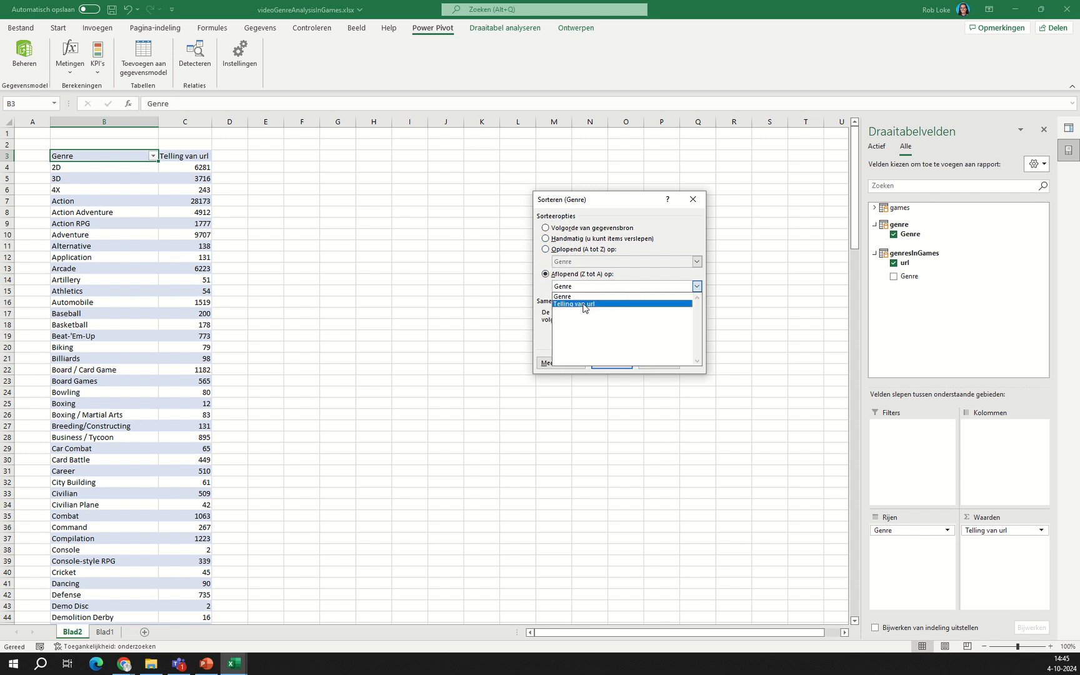
pyautogui.click(583, 303)
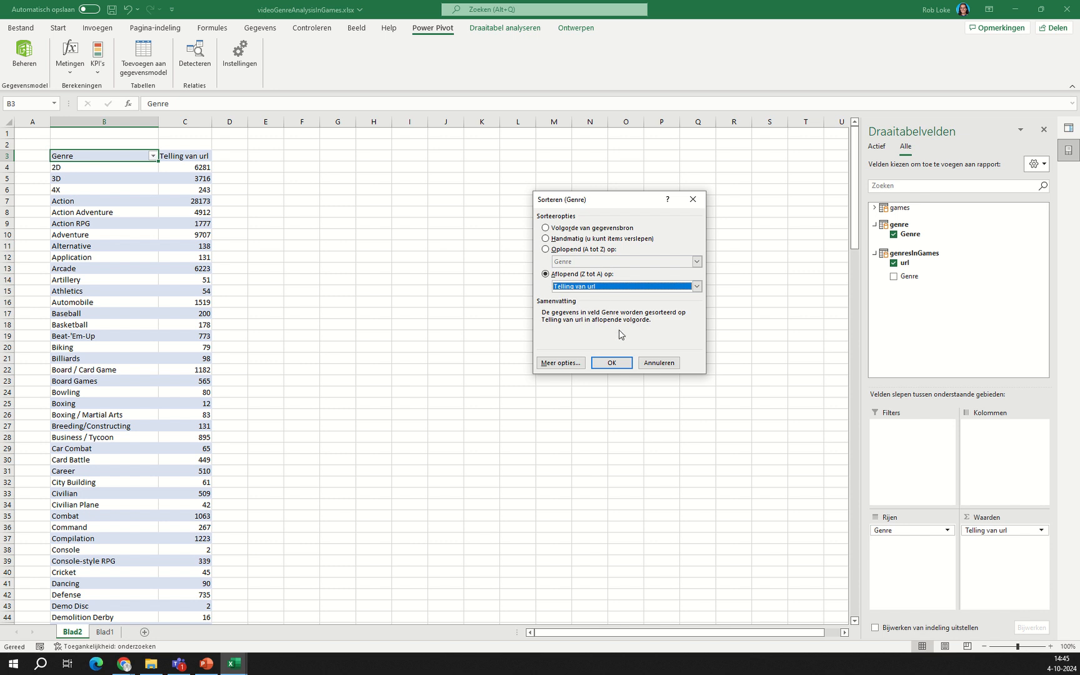
pyautogui.click(609, 365)
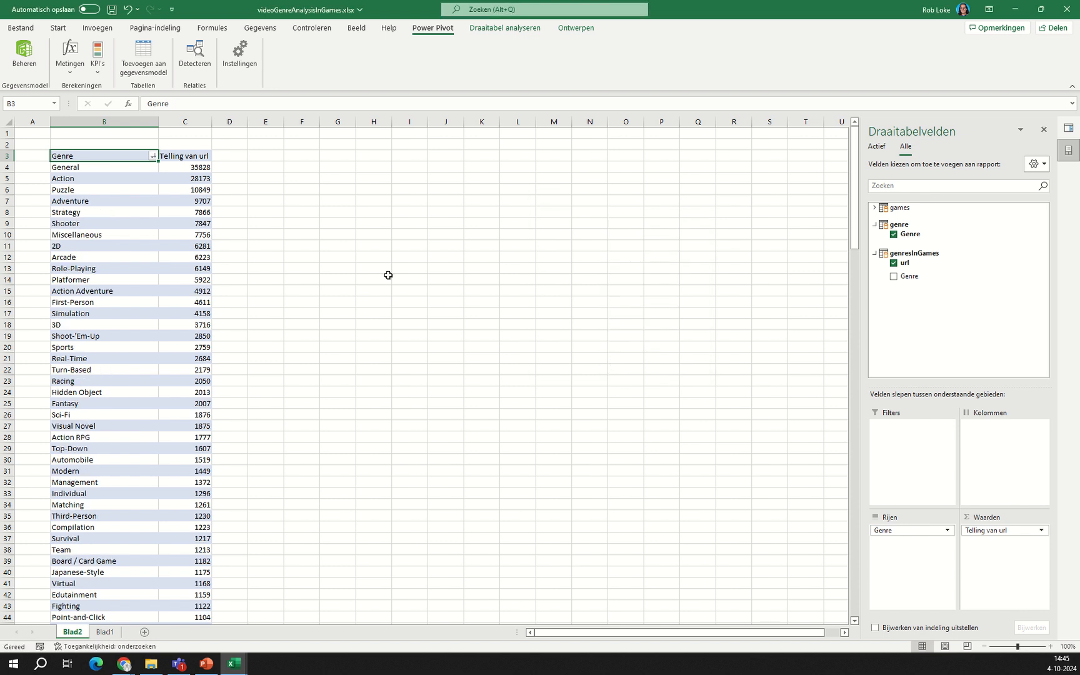
# - Try adding Metascore from the games table to the pivot values, and remove it again
pyautogui.moveTo(179, 178)
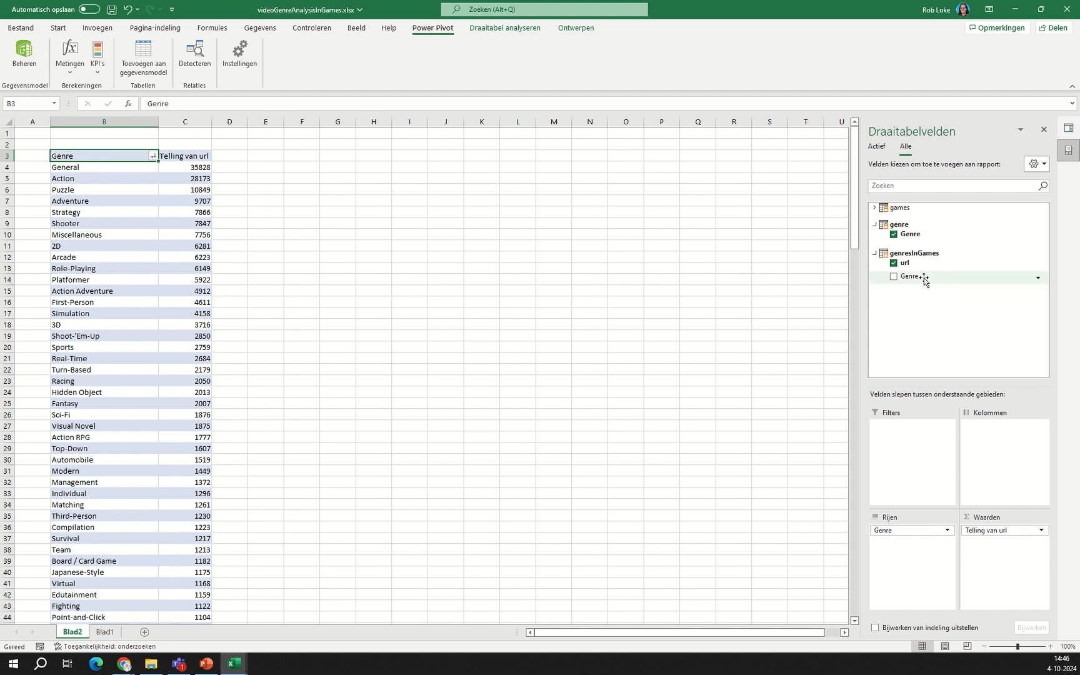
pyautogui.click(875, 208)
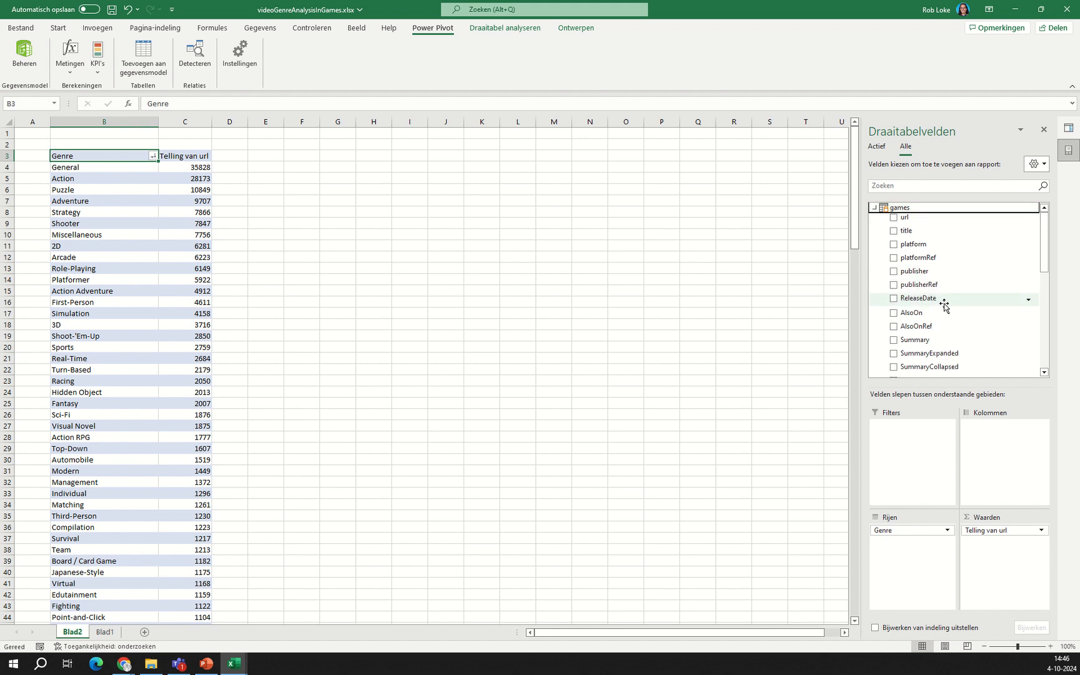
pyautogui.scroll(-5, 943, 304)
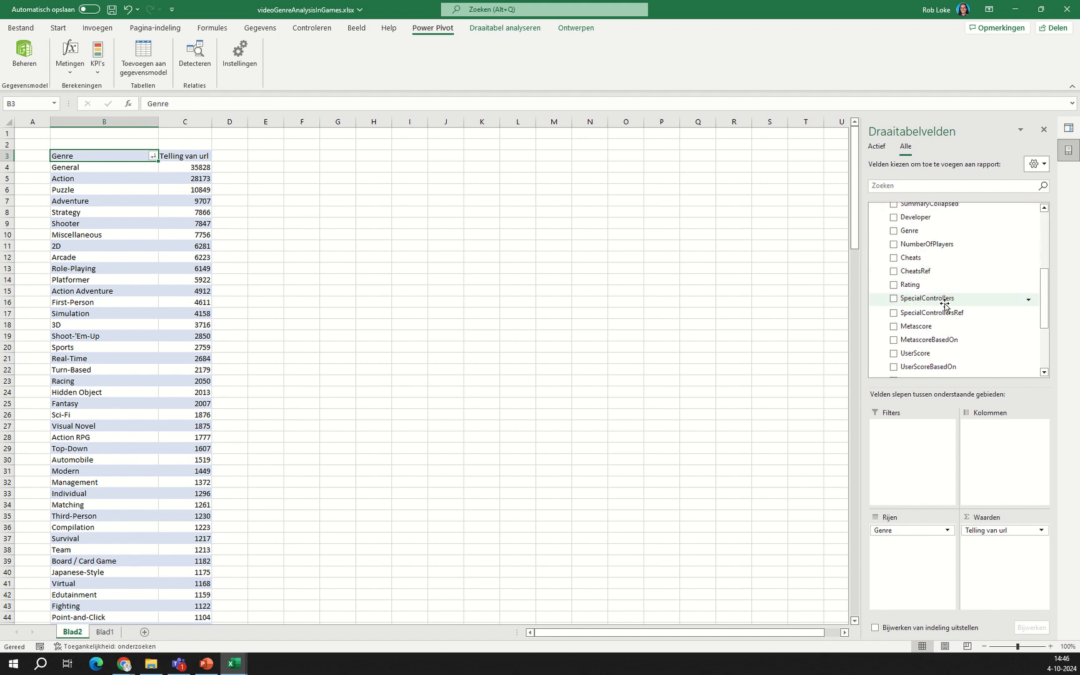
pyautogui.scroll(-2, 945, 305)
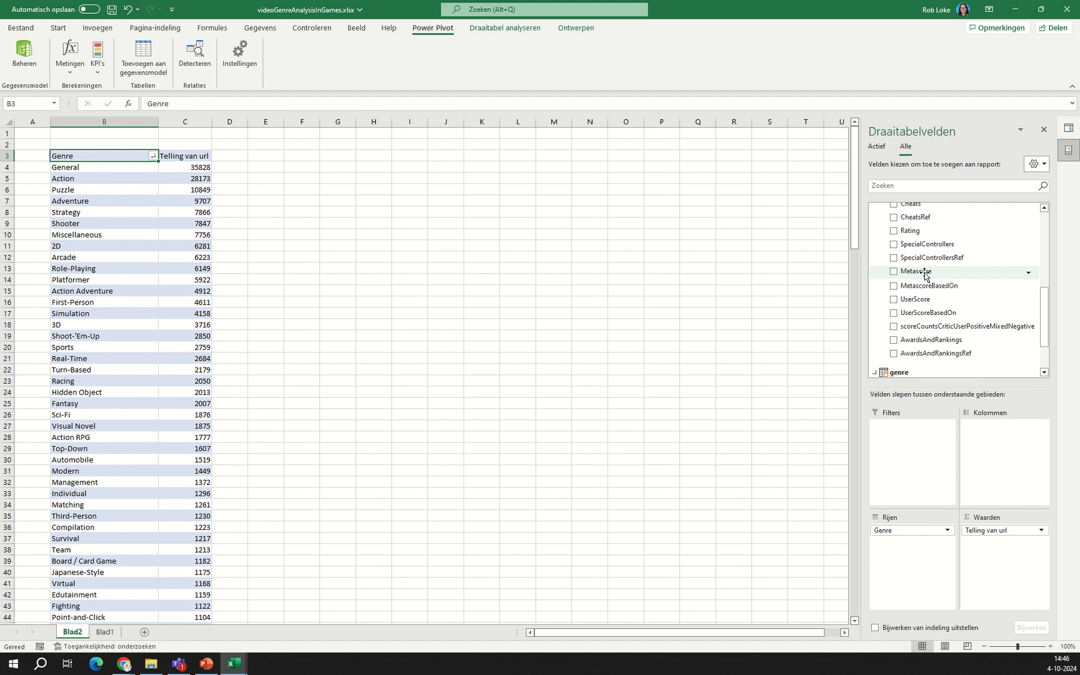
pyautogui.moveTo(925, 276); pyautogui.dragTo(1009, 561)
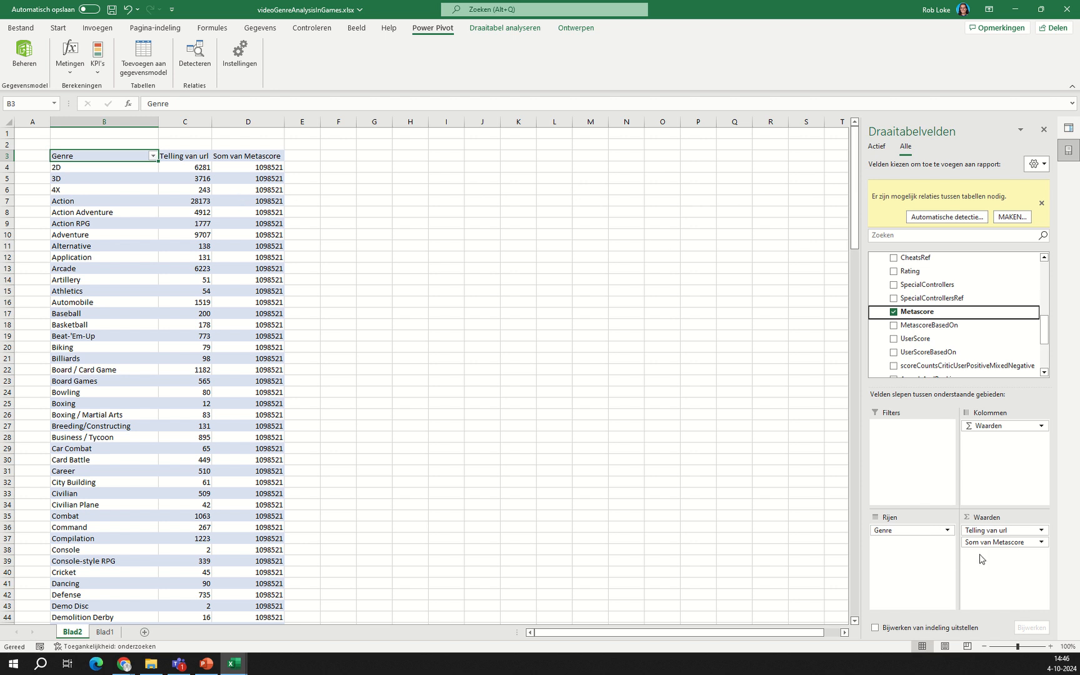
pyautogui.moveTo(1010, 542); pyautogui.dragTo(919, 306)
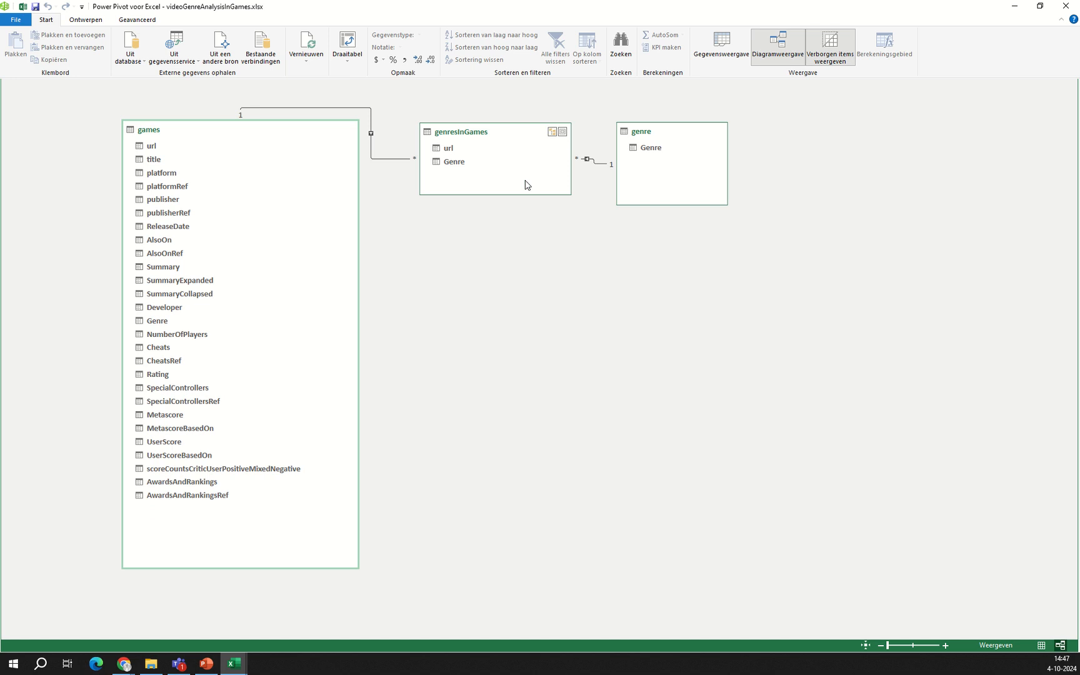
# - Add a calculated column to the genresInGames table with the formula =related(games[Metascore])
pyautogui.click(722, 47)
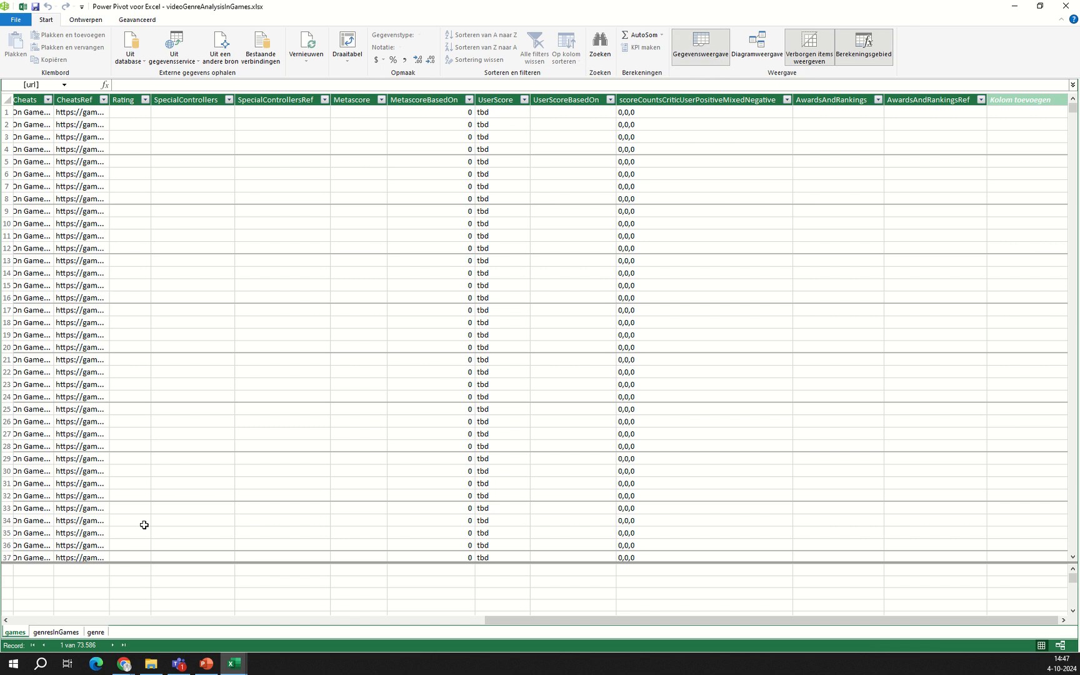
pyautogui.click(45, 634)
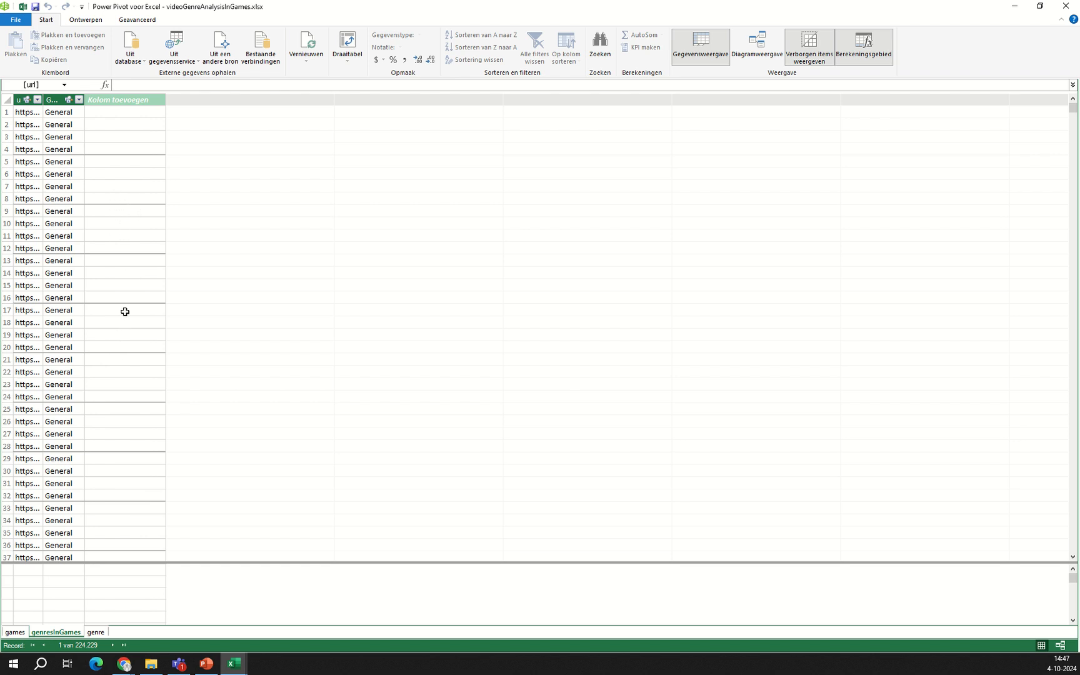
pyautogui.click(114, 408)
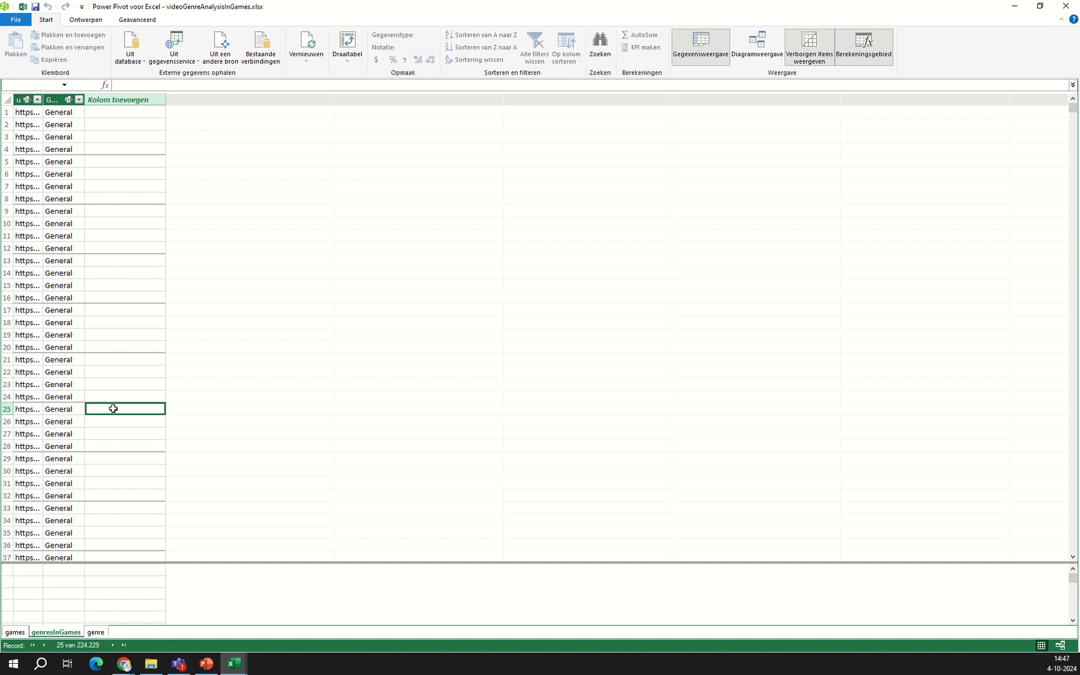
pyautogui.write('=')
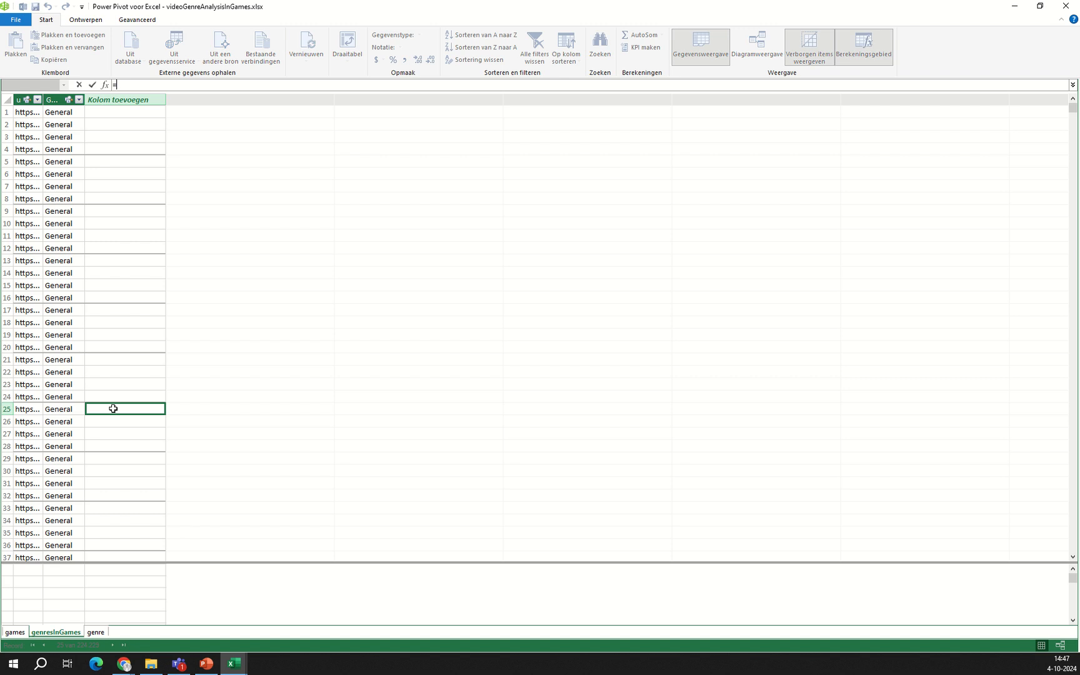
pyautogui.write('related')
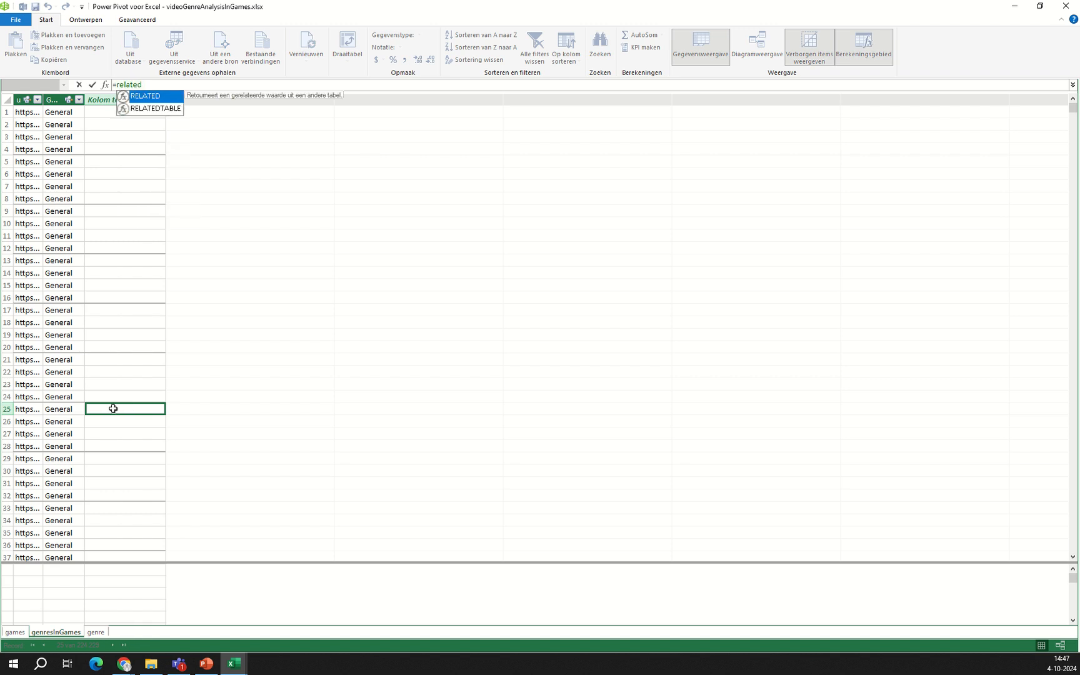
pyautogui.write('(')
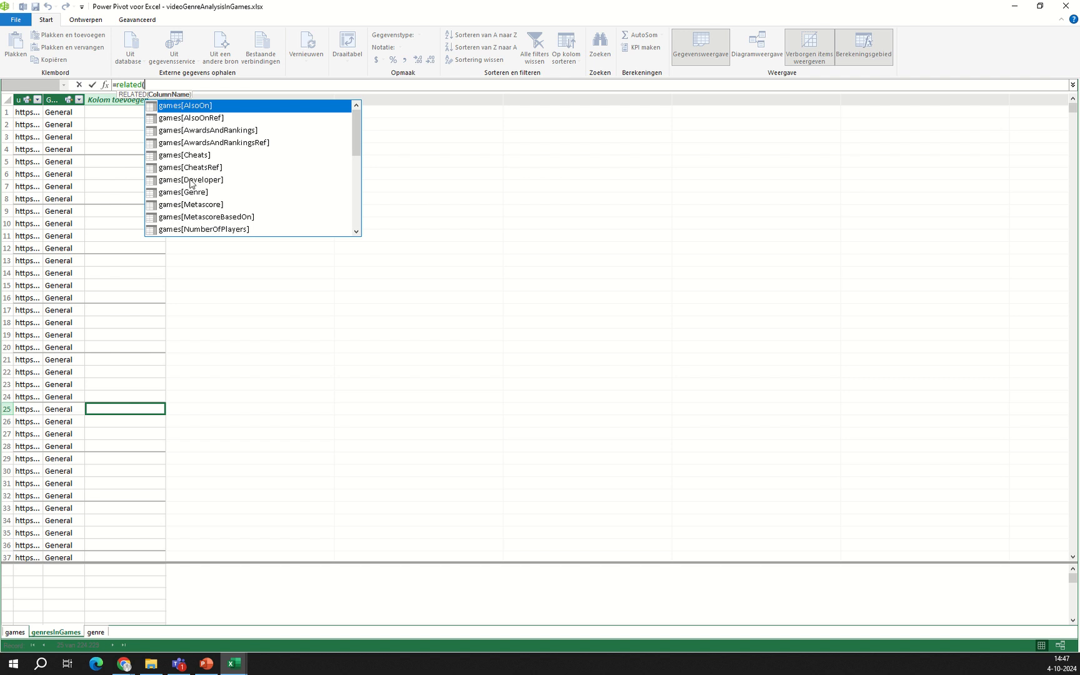
pyautogui.scroll(-3, 213, 197)
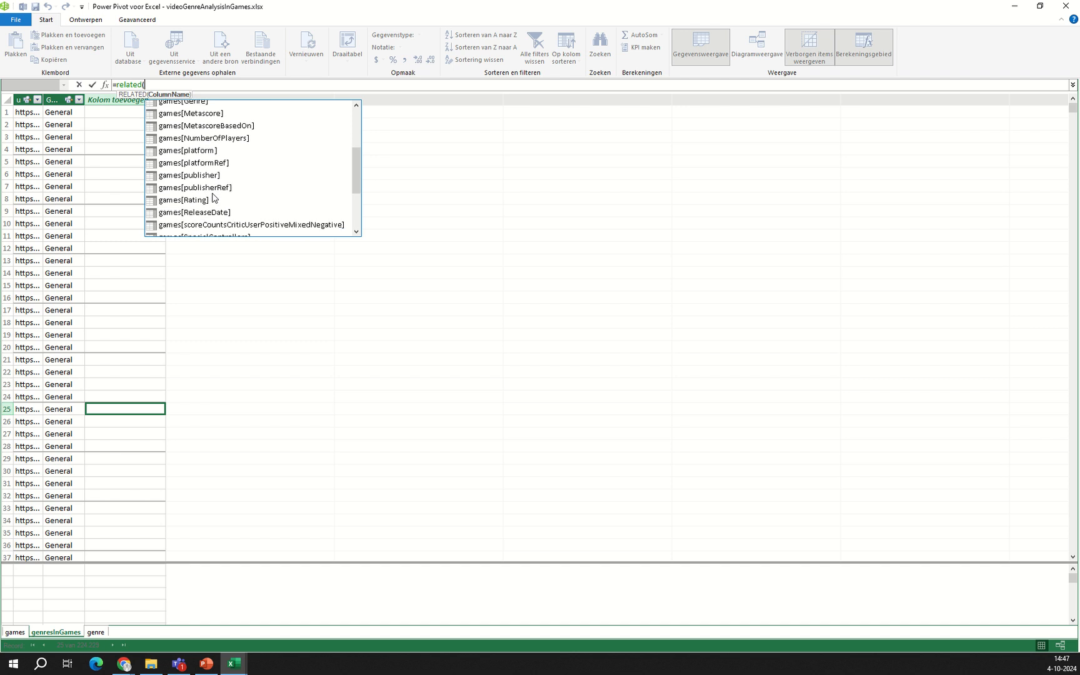
pyautogui.scroll(-3, 213, 198)
pyautogui.scroll(3, 213, 198)
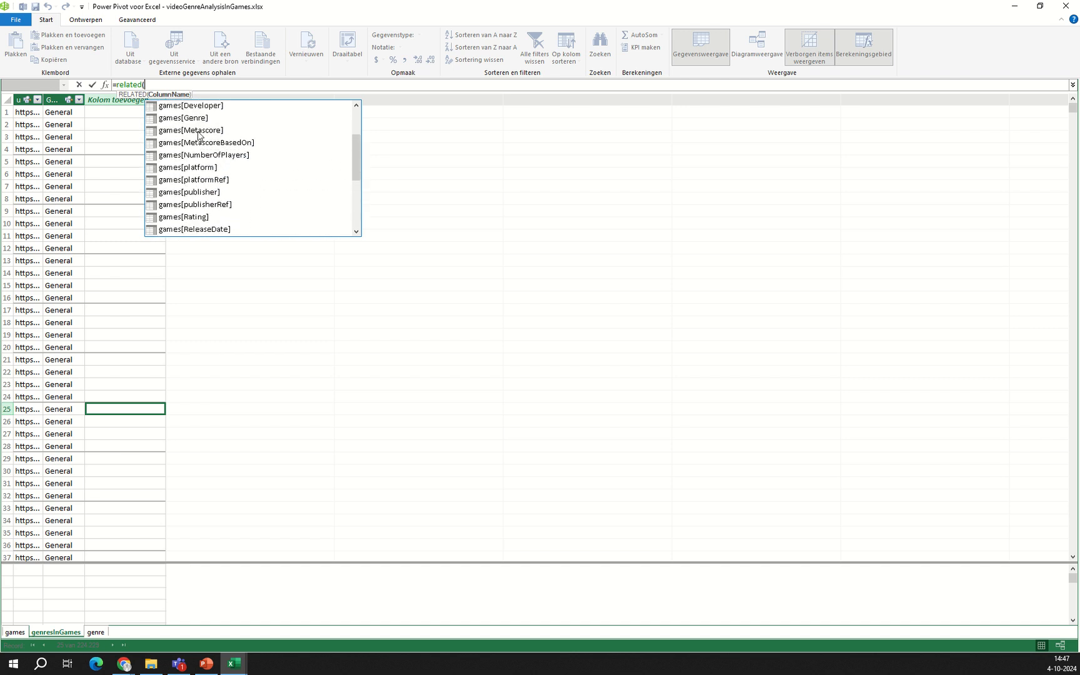
pyautogui.doubleClick(199, 132)
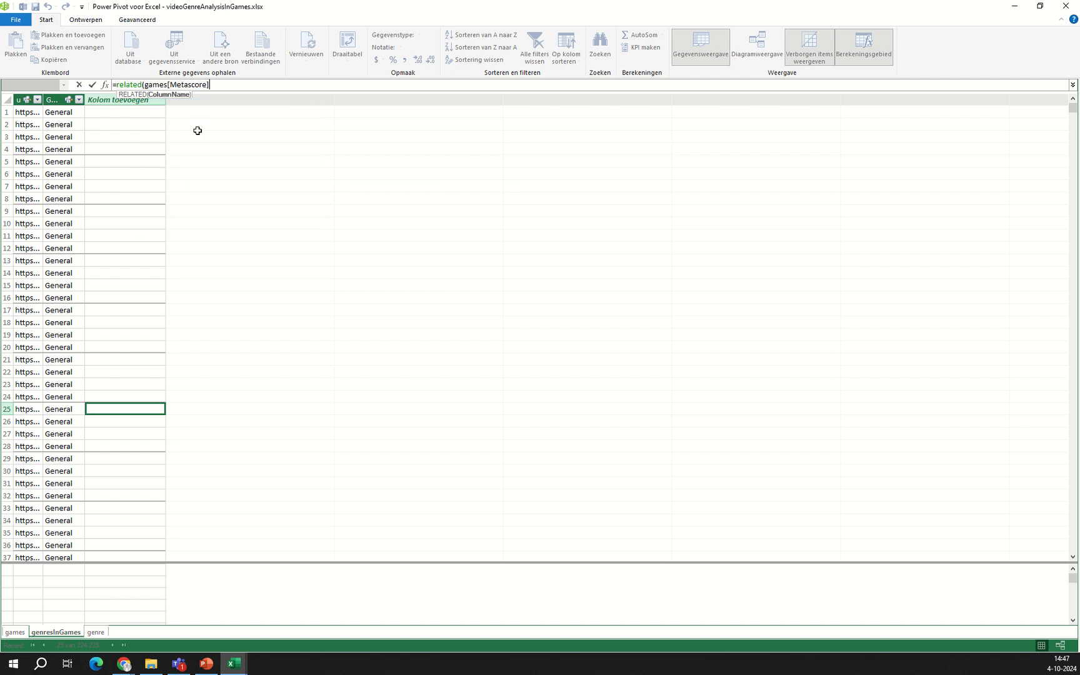
pyautogui.write('))')
pyautogui.press('Return')
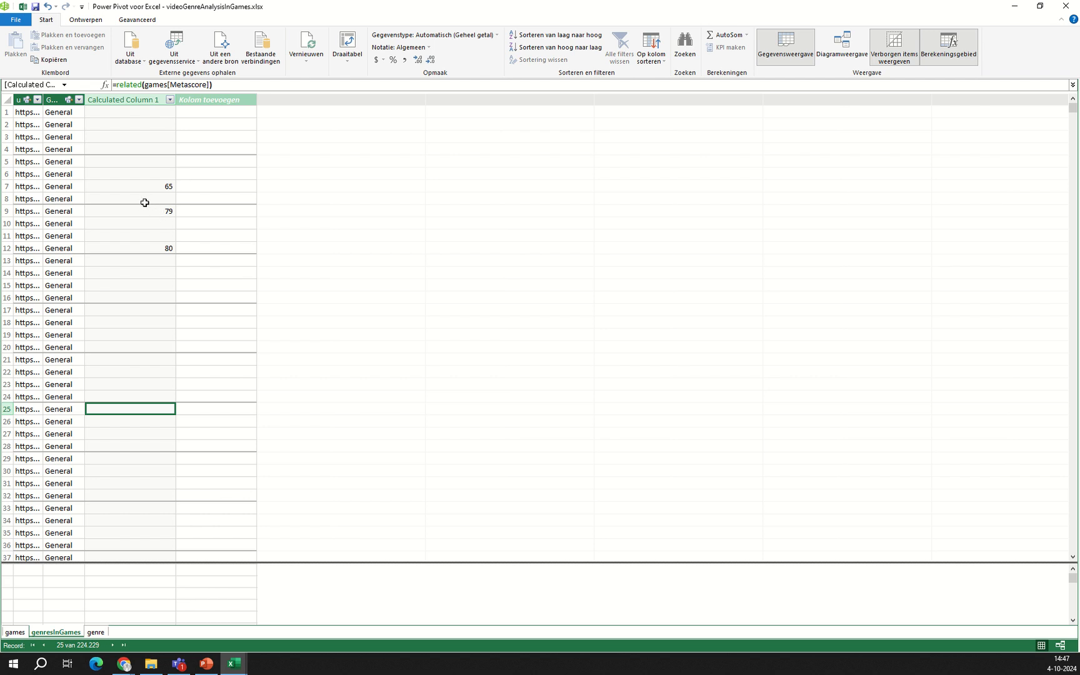
# - Rename the new calculated column in genresInGames to relatedMetascore
pyautogui.doubleClick(130, 98)
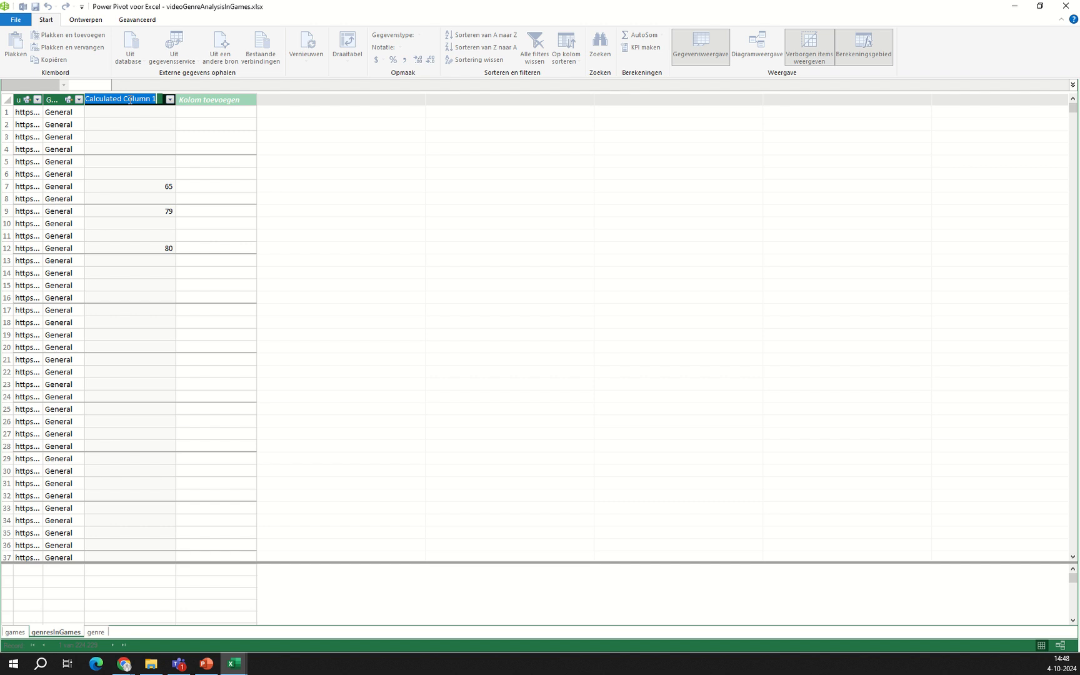
pyautogui.write('relatedMetascore')
pyautogui.press('Return')
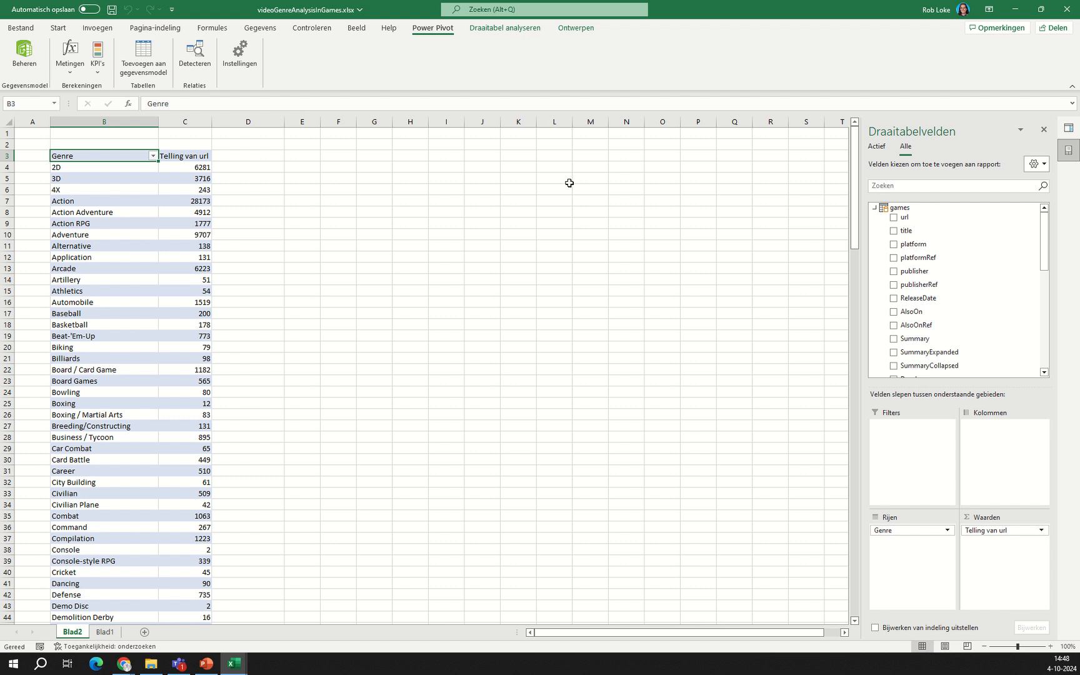
# - Add relatedMetascore from the genresInGames table to the pivot table's values as a sum
pyautogui.click(873, 209)
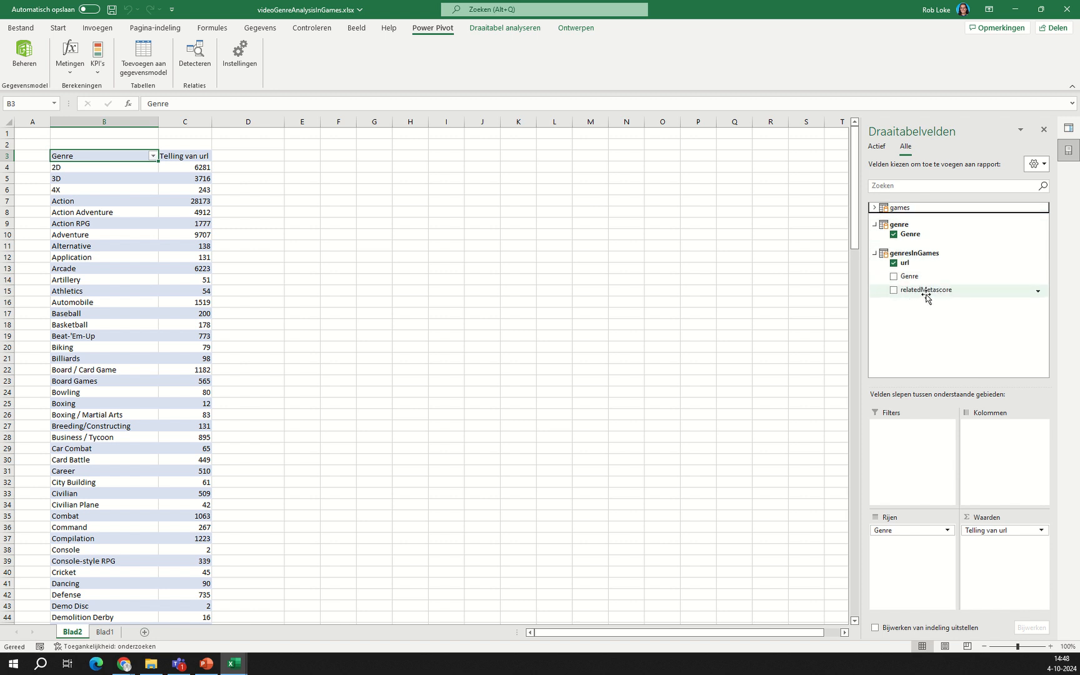
pyautogui.moveTo(926, 295); pyautogui.dragTo(1004, 567)
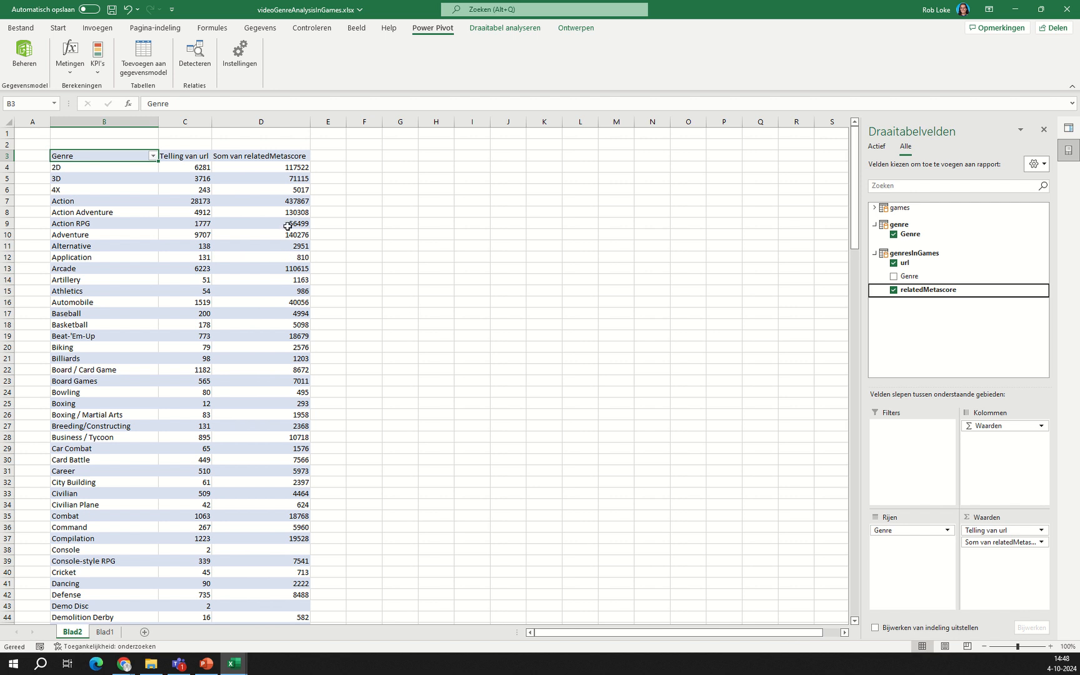
pyautogui.moveTo(299, 179)
# - Add relatedMetascore to the pivot values a second time and summarise that field by average (Gemiddelde)
pyautogui.moveTo(937, 295); pyautogui.dragTo(1012, 571)
pyautogui.click(1042, 555)
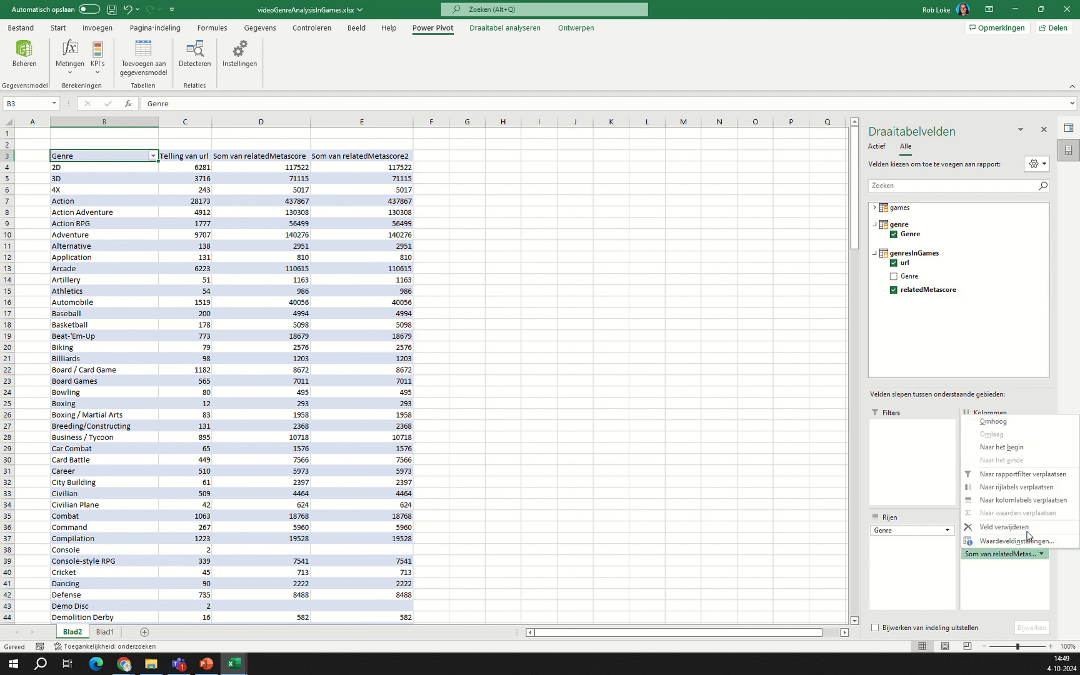
pyautogui.click(1022, 541)
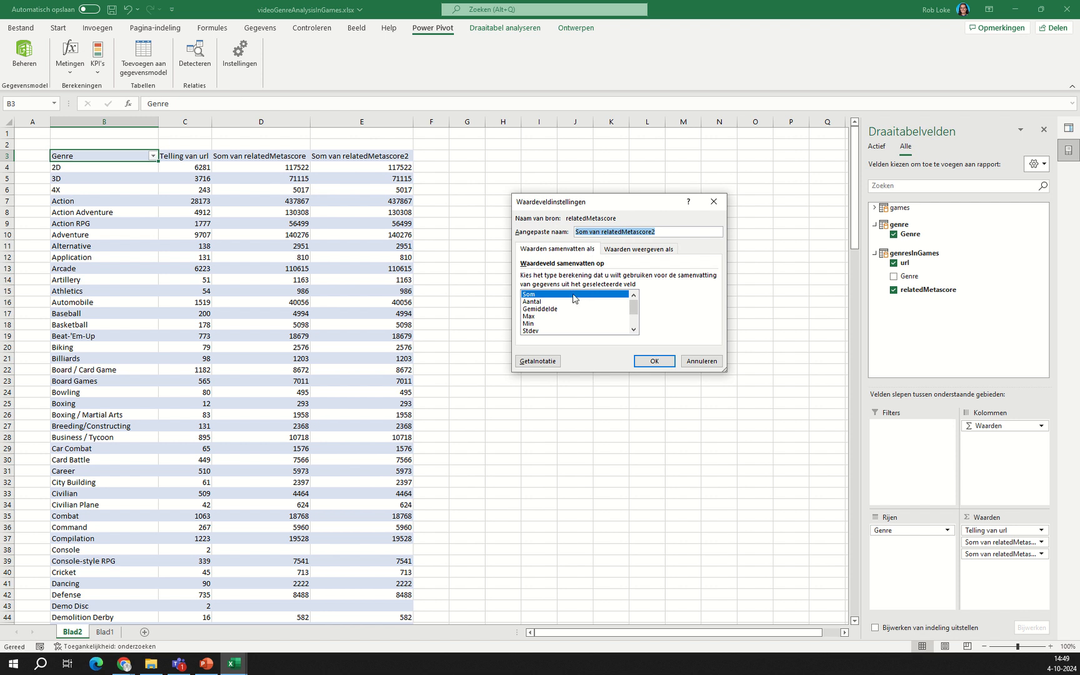
pyautogui.click(540, 310)
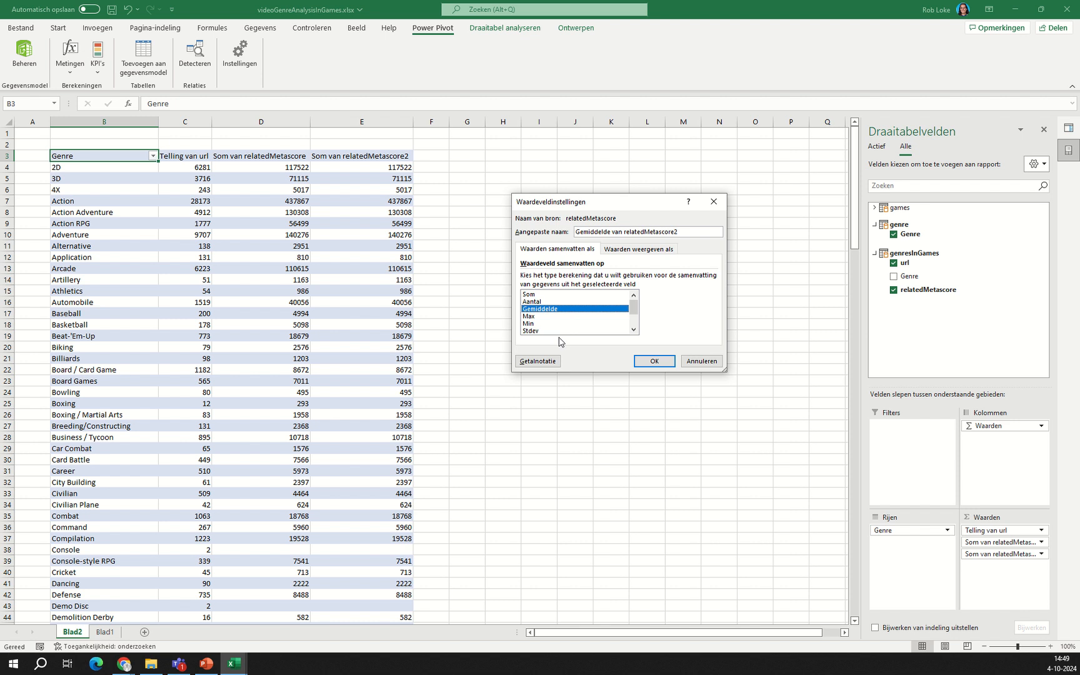
pyautogui.click(654, 361)
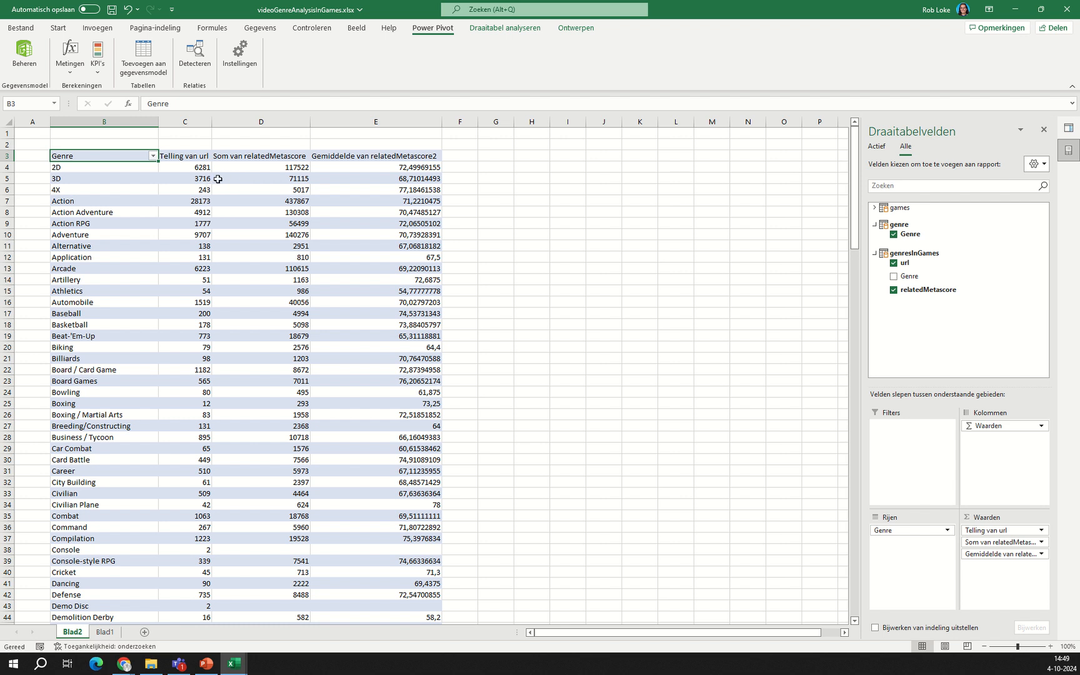
# - Sort the pivot table's genres in descending order by Som van relatedMetascore
pyautogui.moveTo(215, 179)
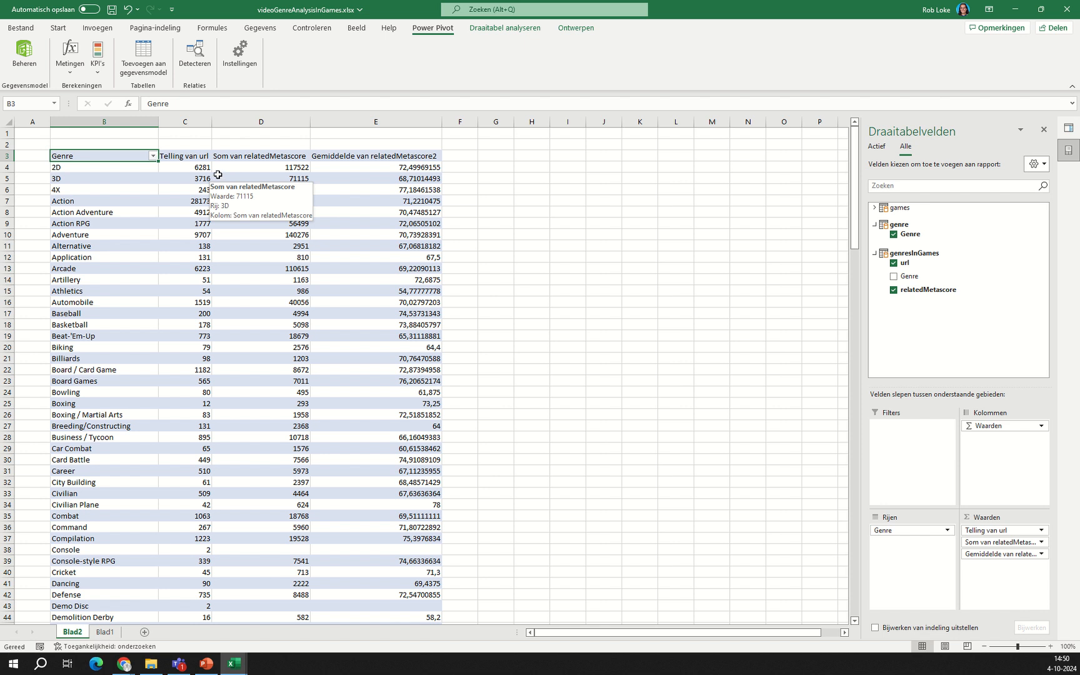
pyautogui.click(291, 156)
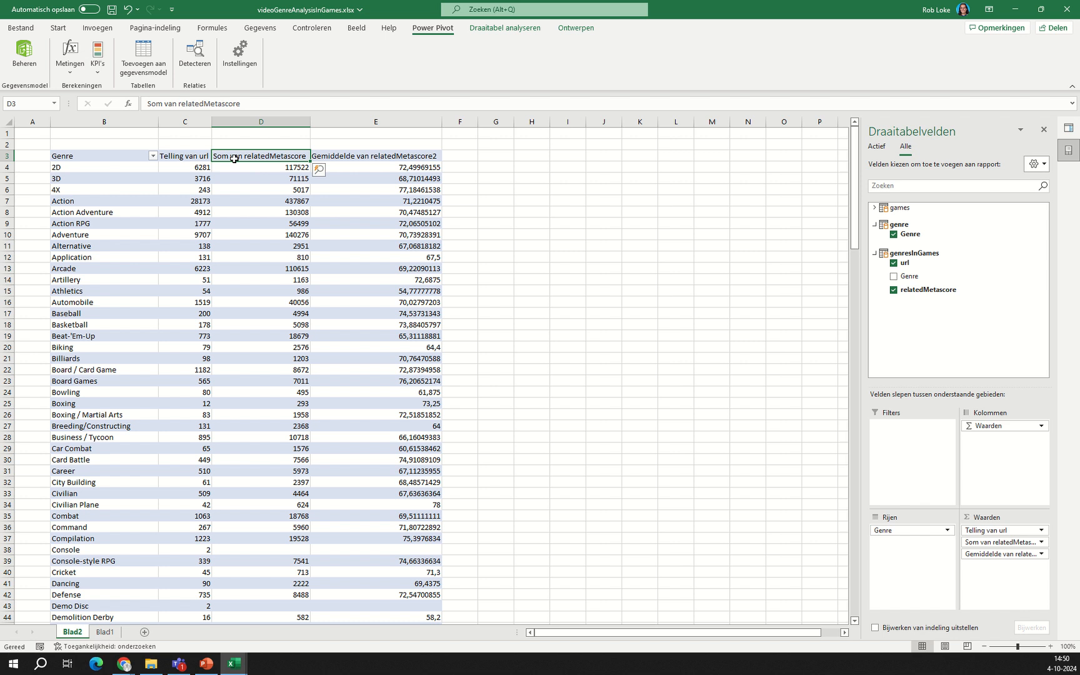
pyautogui.click(153, 157)
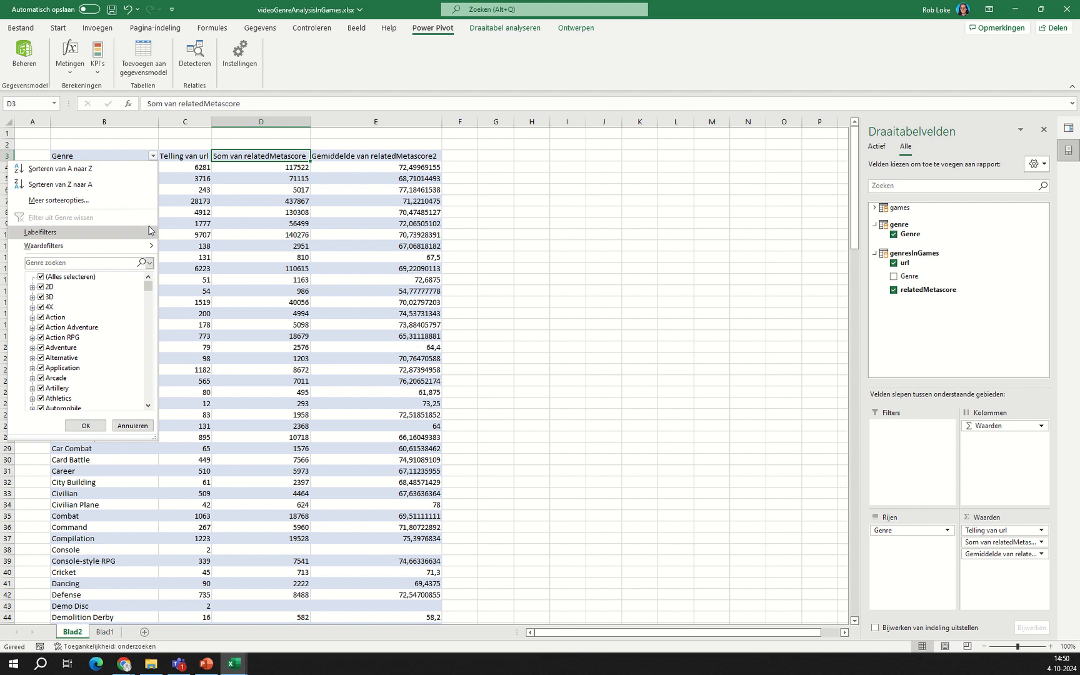
pyautogui.click(106, 201)
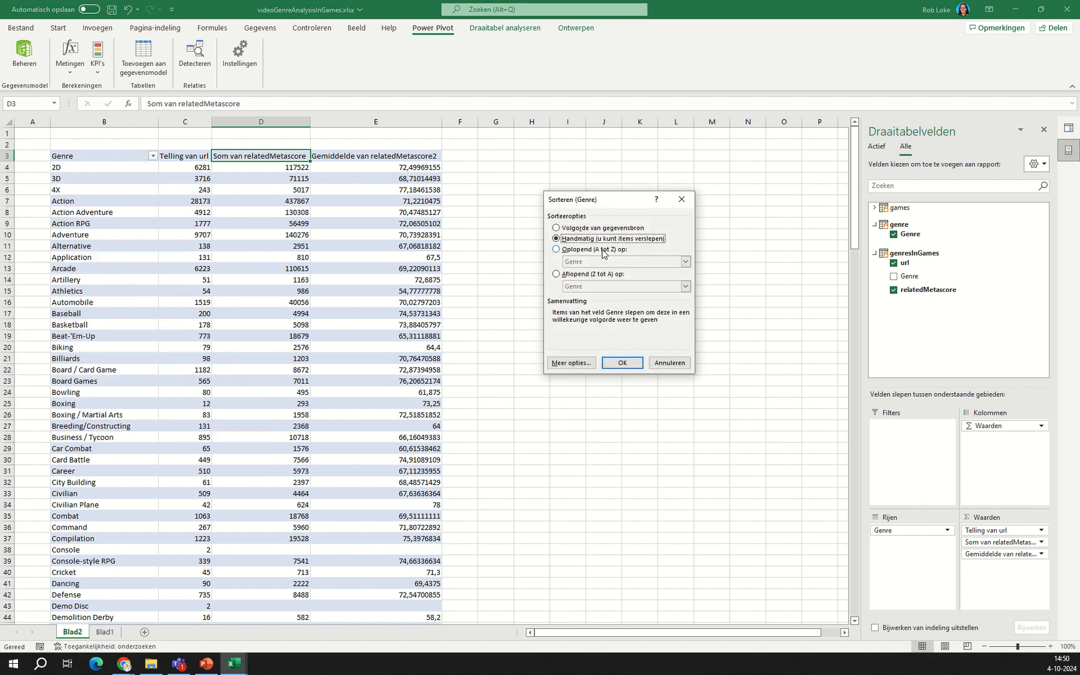
pyautogui.click(604, 275)
pyautogui.click(609, 289)
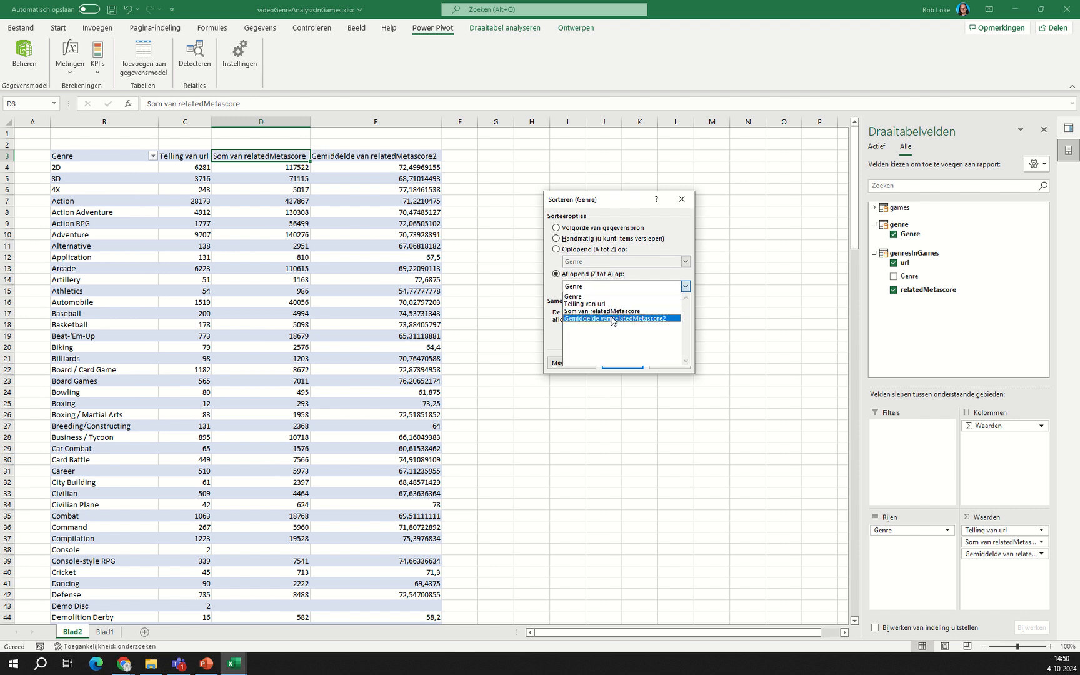
pyautogui.click(610, 312)
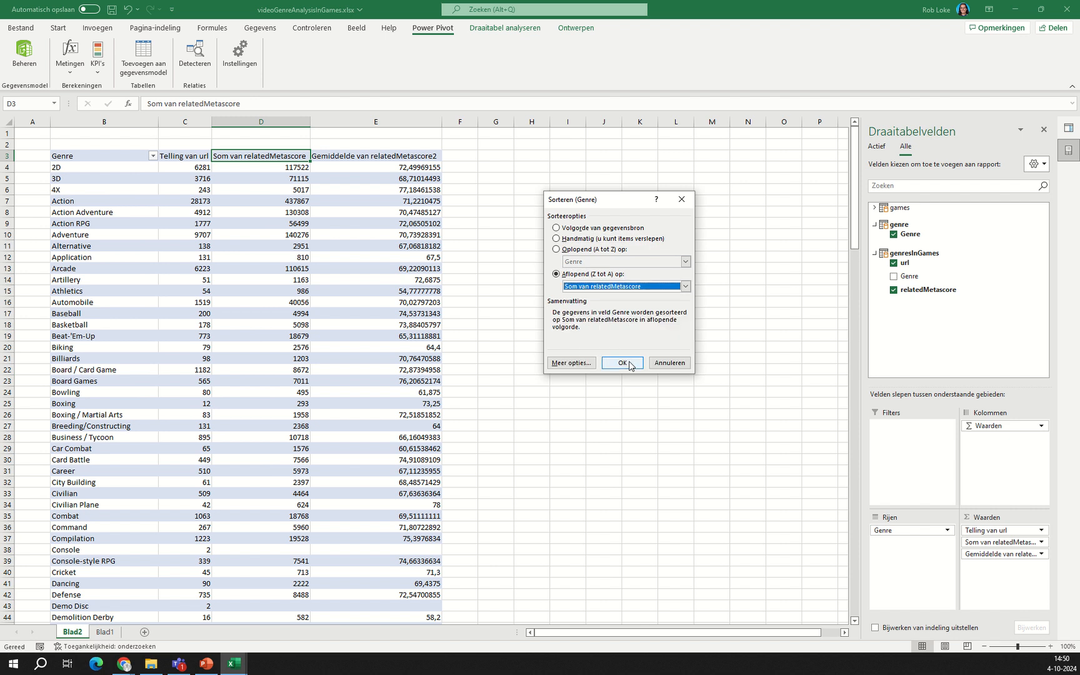
pyautogui.click(622, 363)
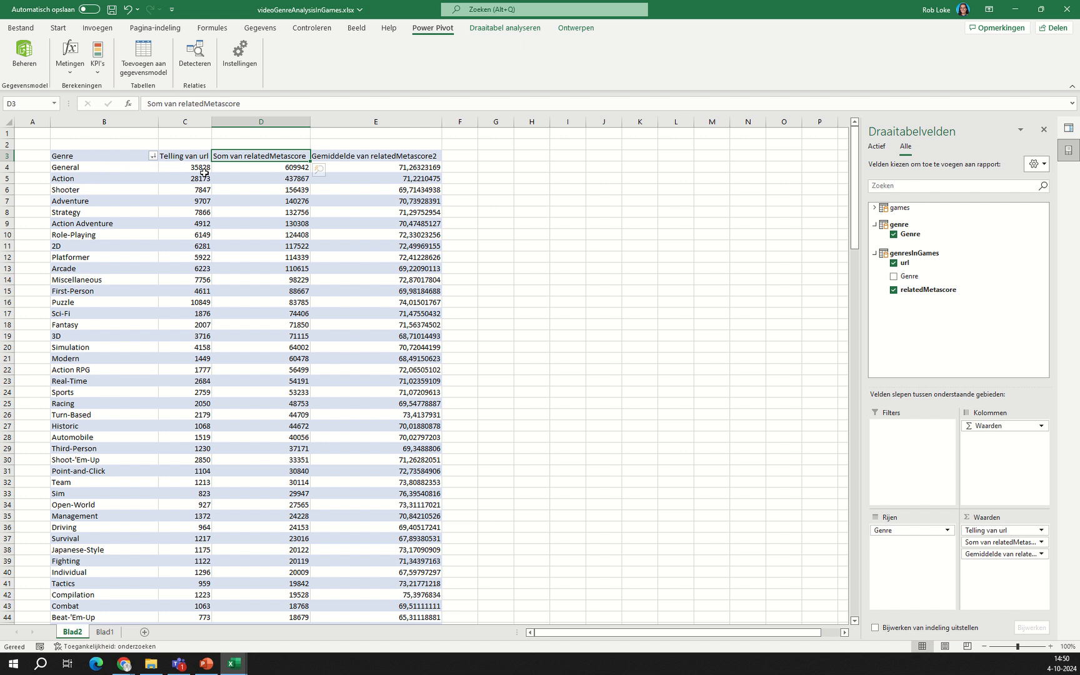
pyautogui.moveTo(197, 176)
pyautogui.moveTo(272, 174)
pyautogui.moveTo(223, 261)
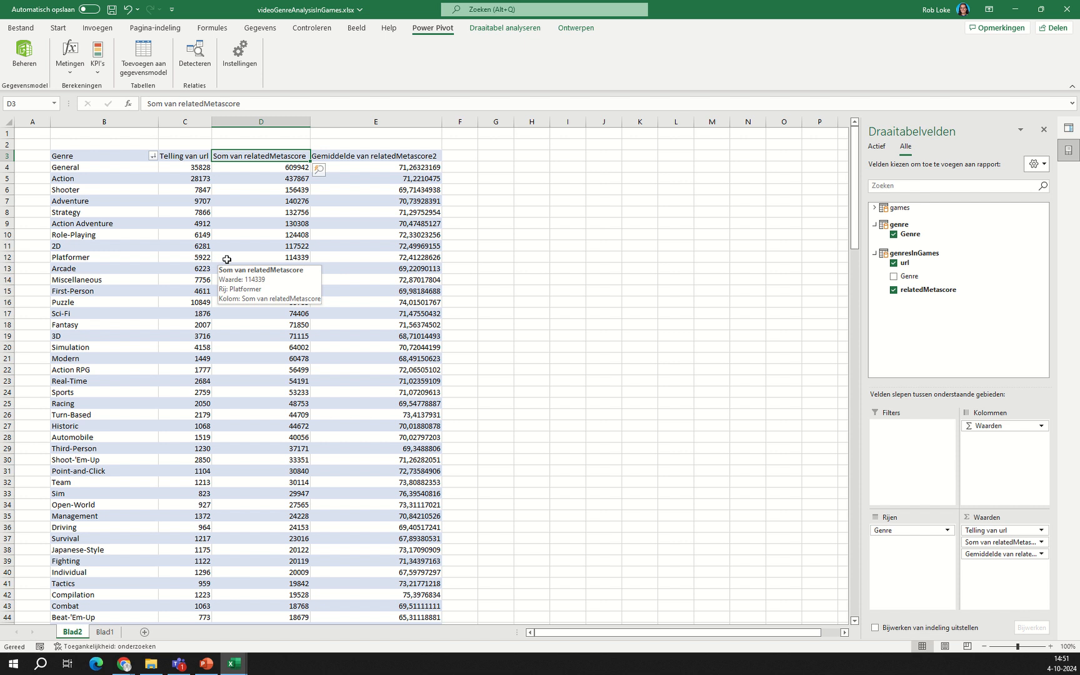
pyautogui.moveTo(350, 267)
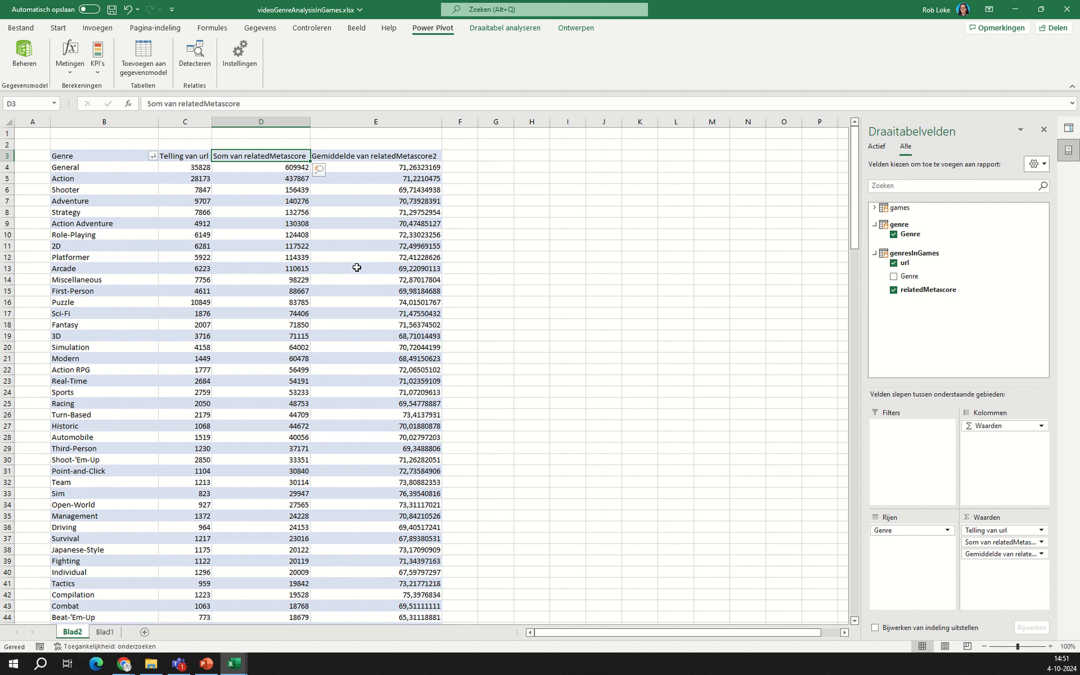
pyautogui.moveTo(493, 4)
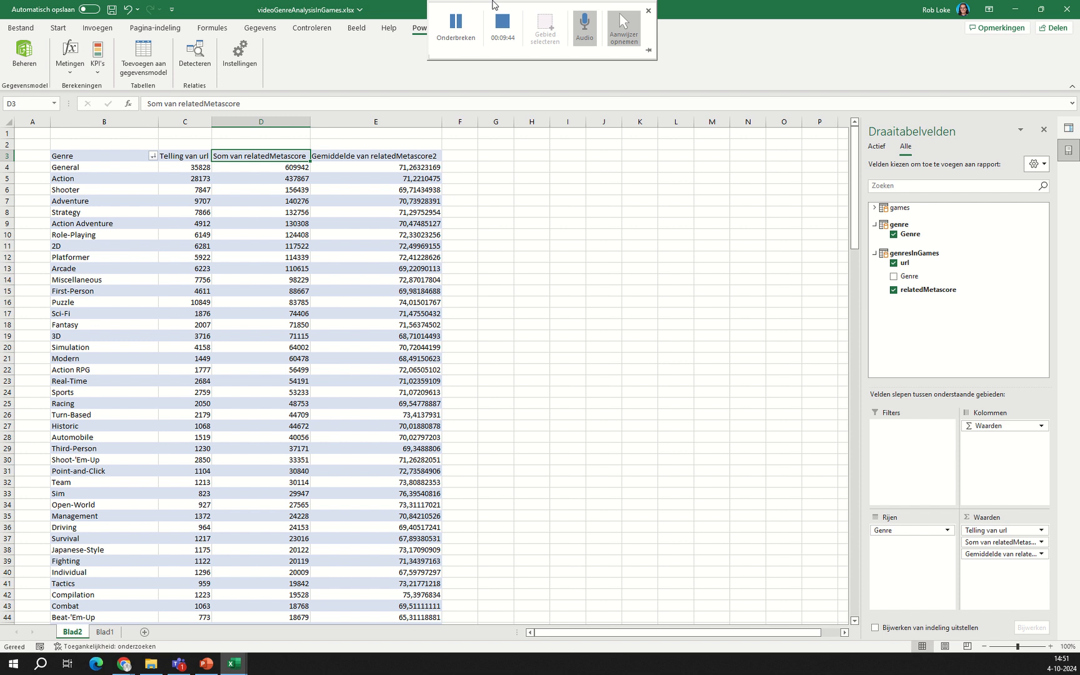